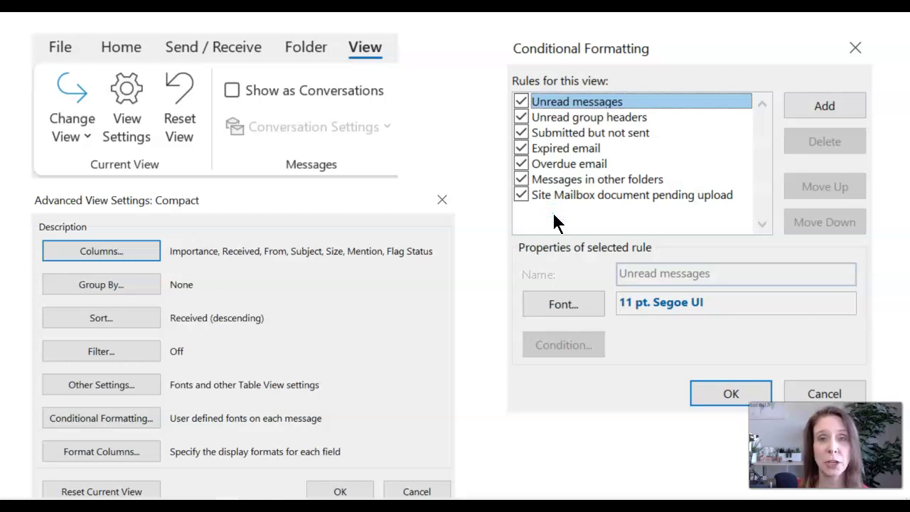
# - Close the Conditional Formatting and Advanced View Settings dialogs, returning to the 245-item inbox list
pyautogui.click(556, 211)
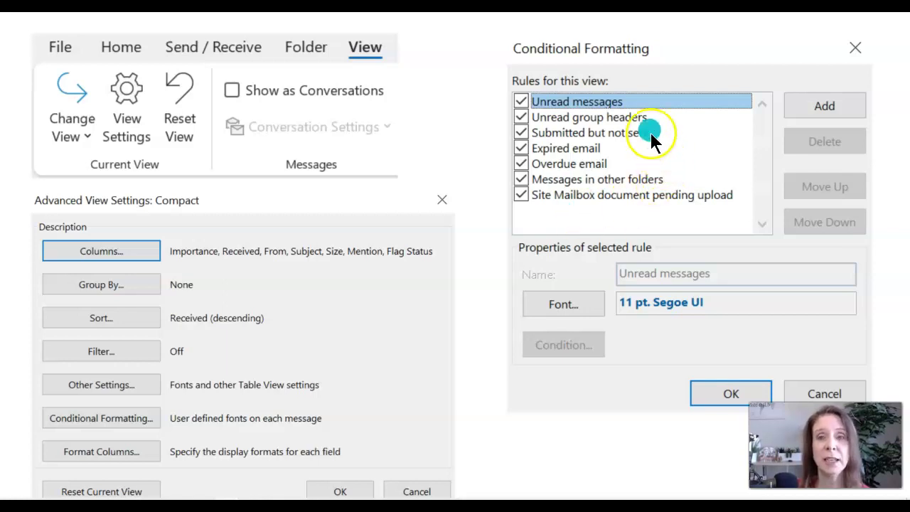
pyautogui.click(637, 106)
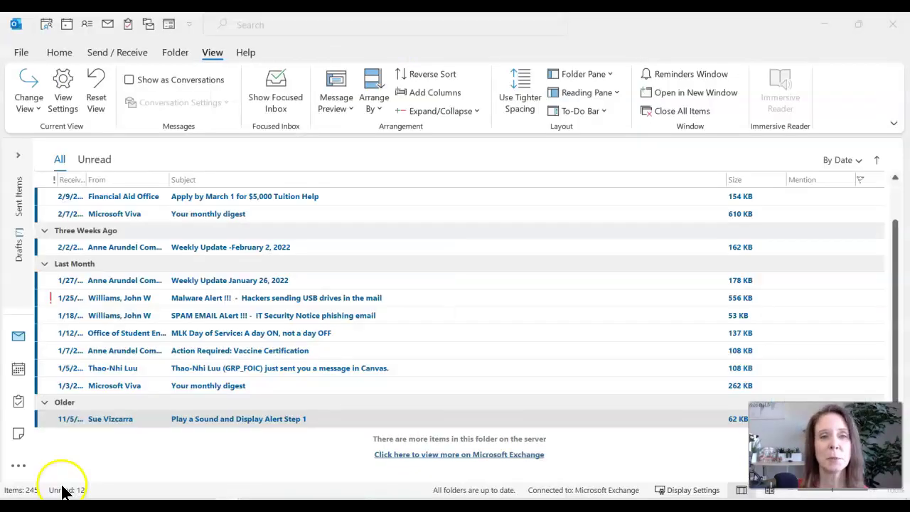
# - Switch the Home ribbon to the Simplified layout, then back to the Classic ribbon
pyautogui.click(60, 55)
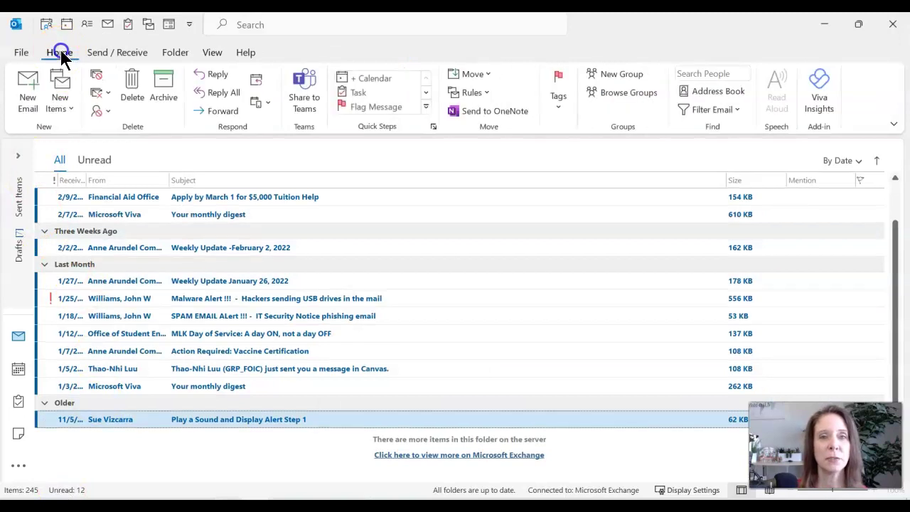
pyautogui.click(895, 127)
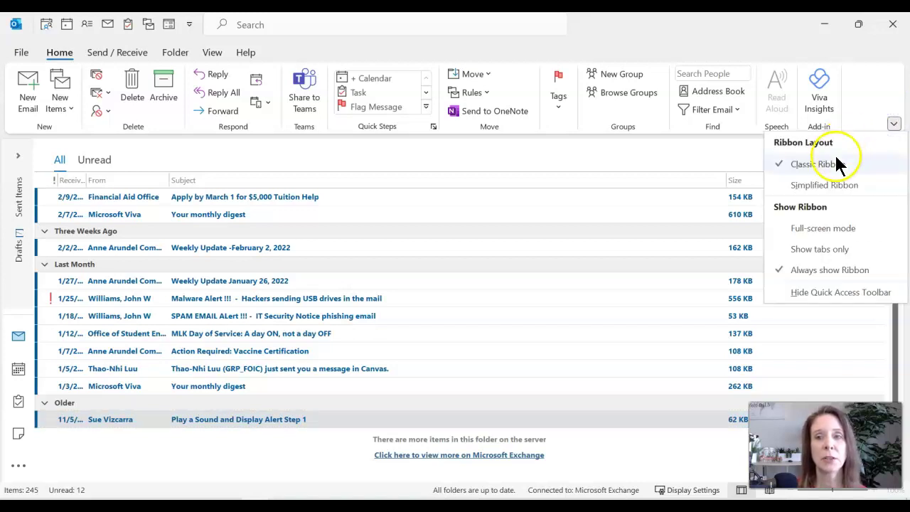
pyautogui.click(832, 185)
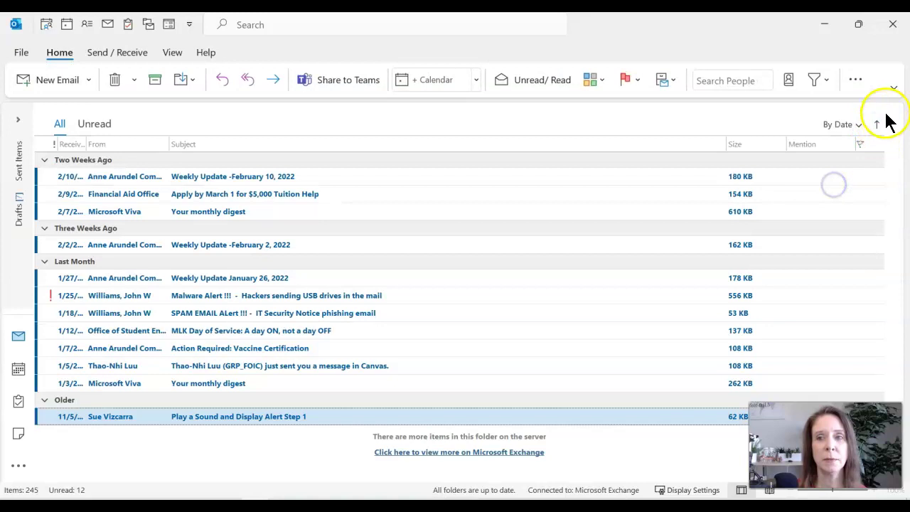
pyautogui.click(893, 91)
pyautogui.click(853, 128)
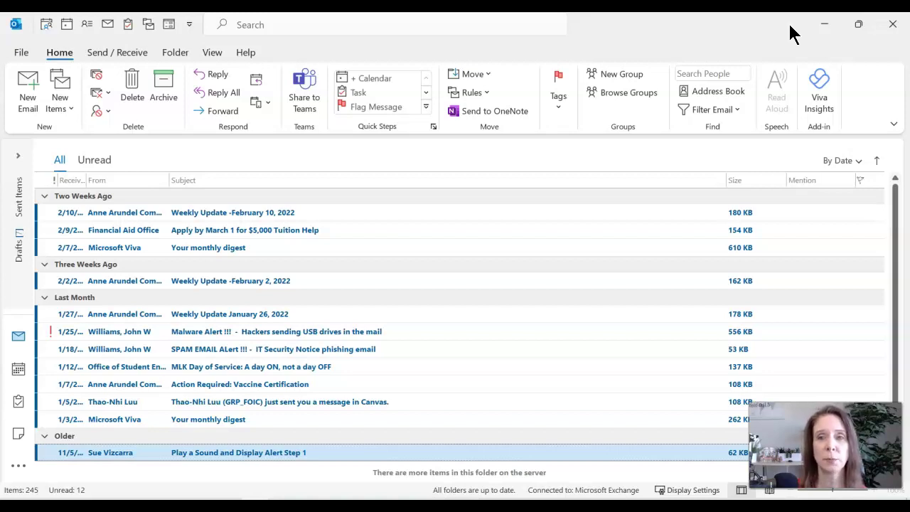
# - Change the Unread messages conditional formatting font colour to Red and apply it to the inbox
pyautogui.click(212, 56)
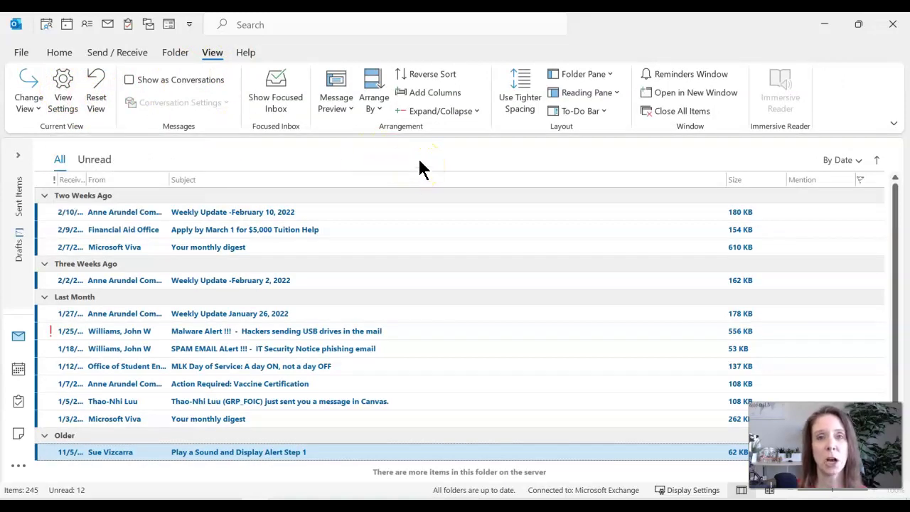
pyautogui.click(66, 92)
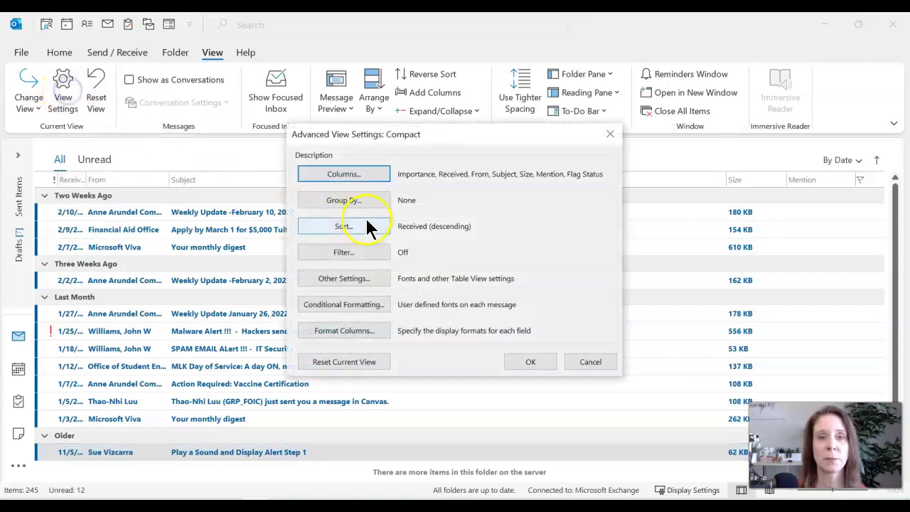
pyautogui.click(385, 310)
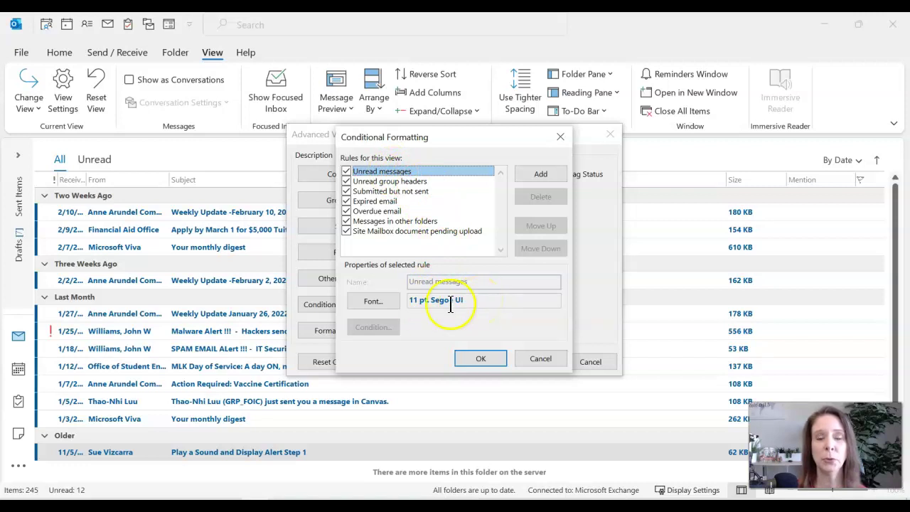
pyautogui.click(373, 305)
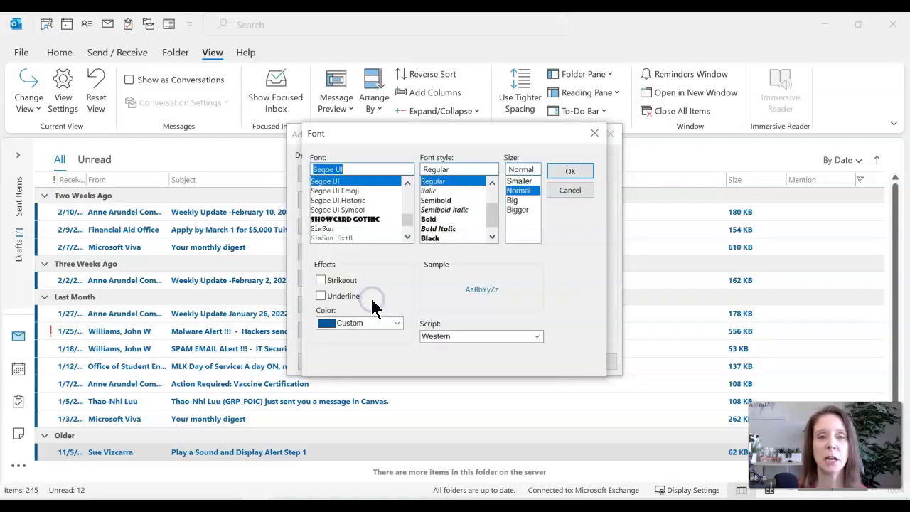
pyautogui.click(396, 323)
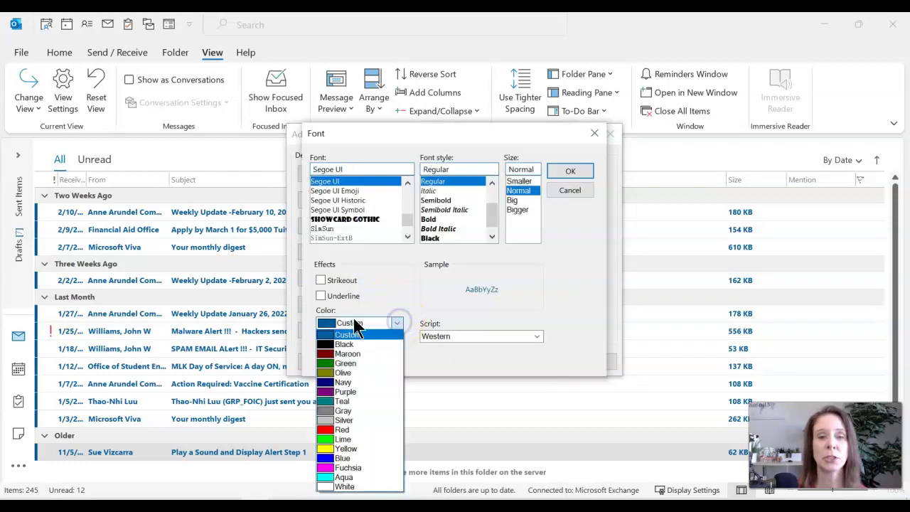
pyautogui.click(351, 431)
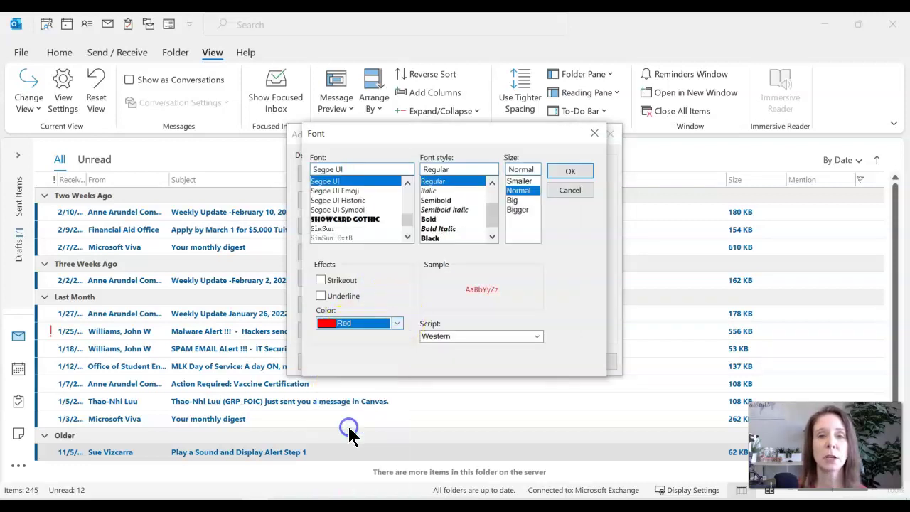
pyautogui.click(578, 171)
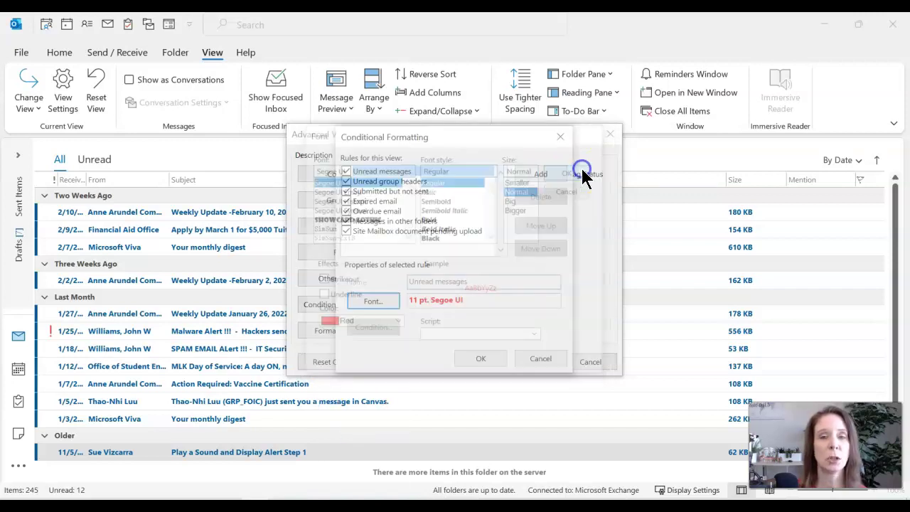
pyautogui.click(491, 362)
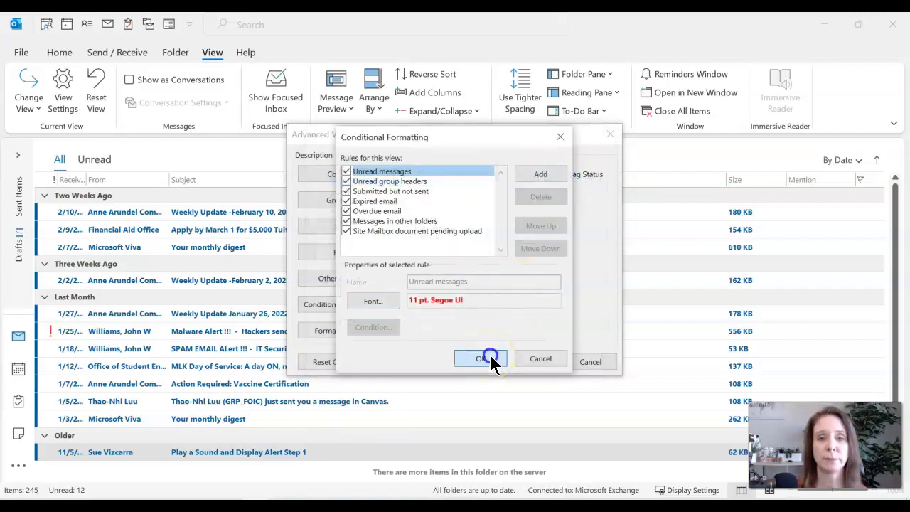
pyautogui.click(530, 363)
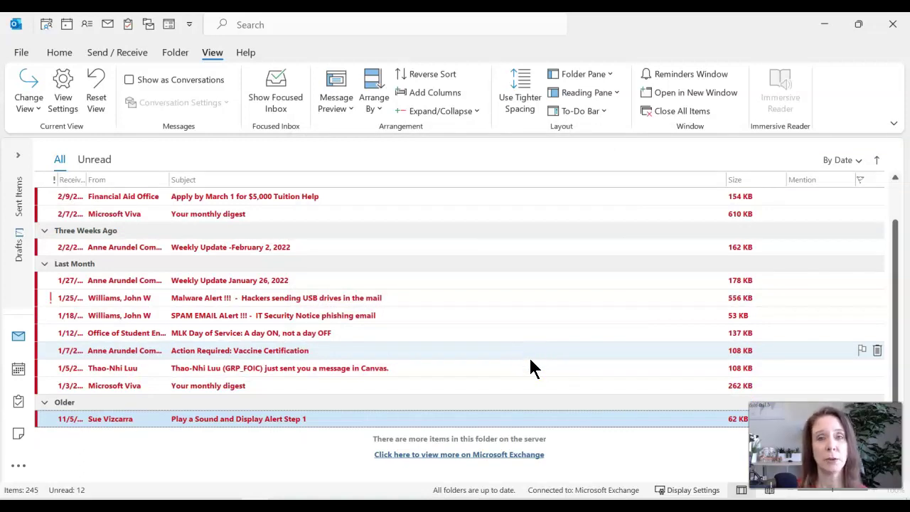
# - Set the Unread messages rule's font colour back to the Custom blue
pyautogui.click(63, 99)
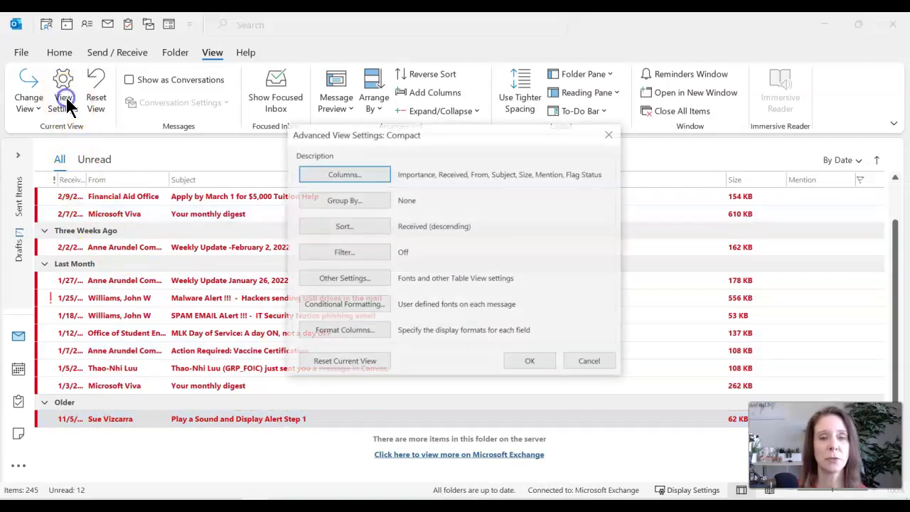
pyautogui.click(355, 305)
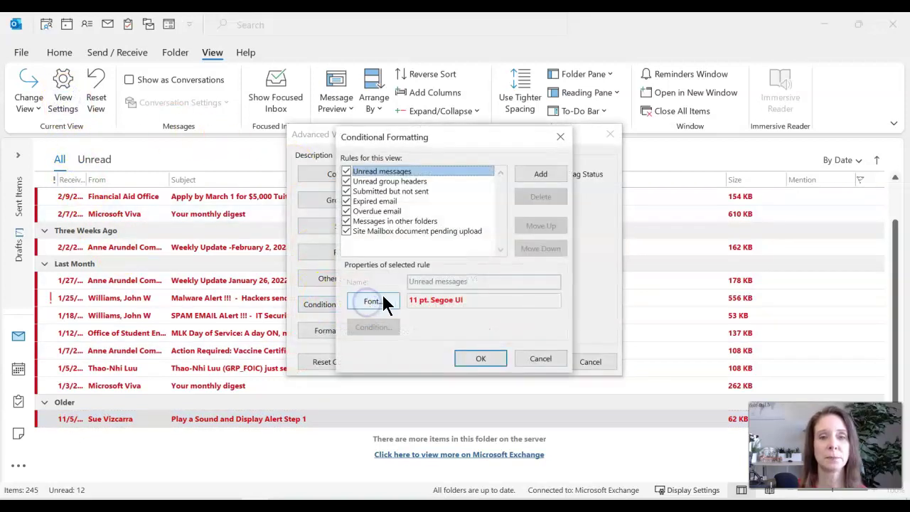
pyautogui.click(382, 303)
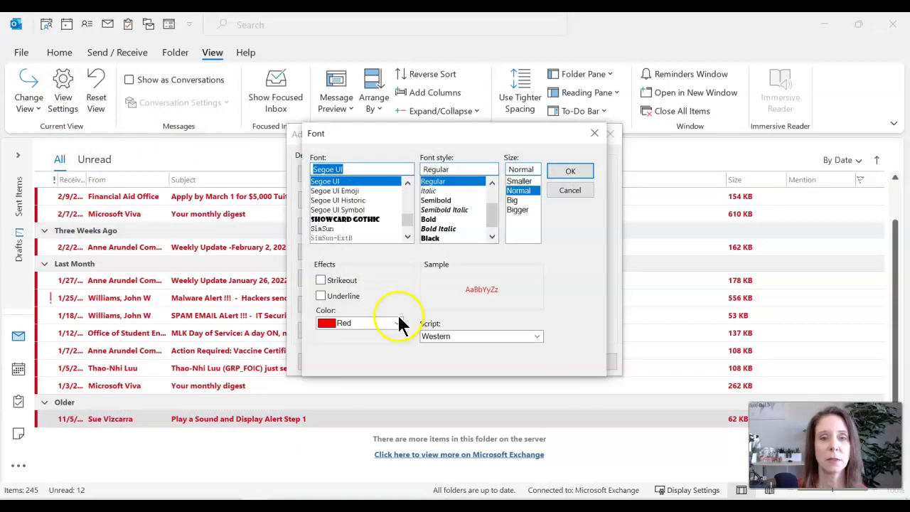
pyautogui.click(398, 323)
pyautogui.click(384, 335)
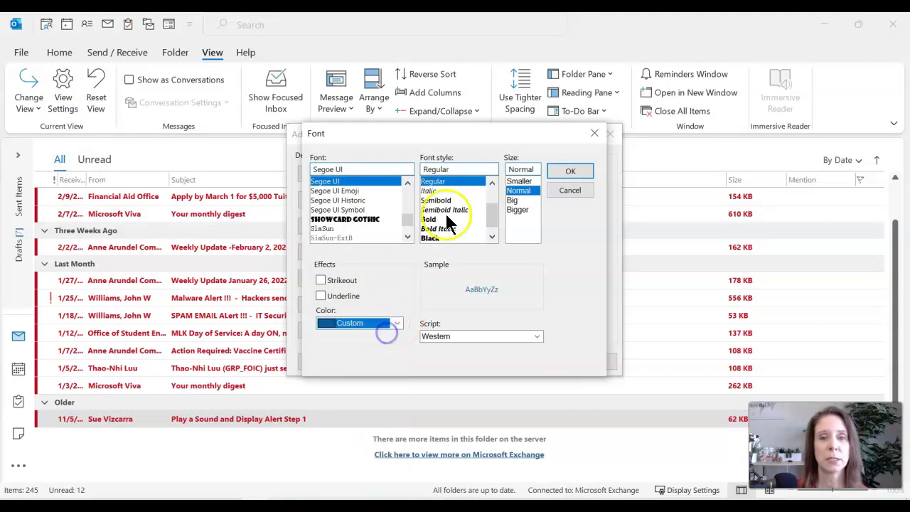
pyautogui.click(572, 172)
pyautogui.click(489, 359)
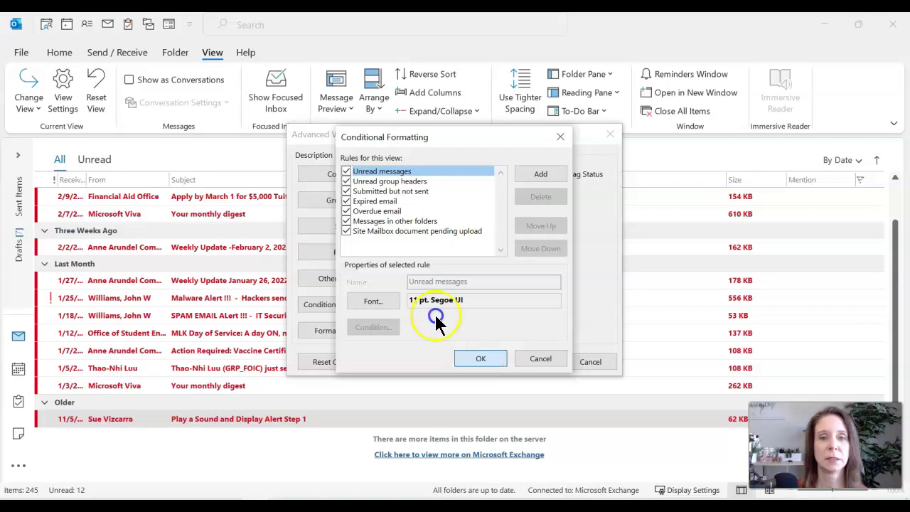
# - Recheck that the Unread messages font stays Custom blue, then apply the view settings
pyautogui.click(374, 302)
pyautogui.click(397, 324)
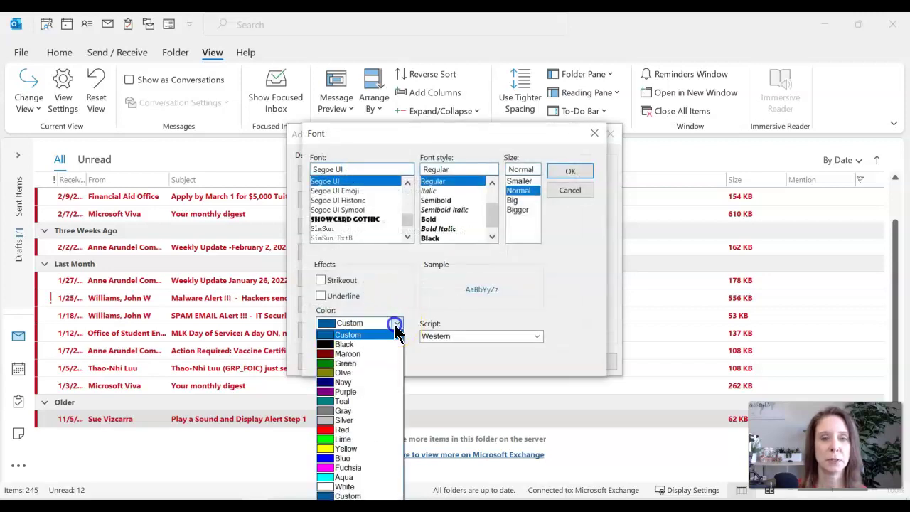
pyautogui.click(369, 333)
pyautogui.click(571, 172)
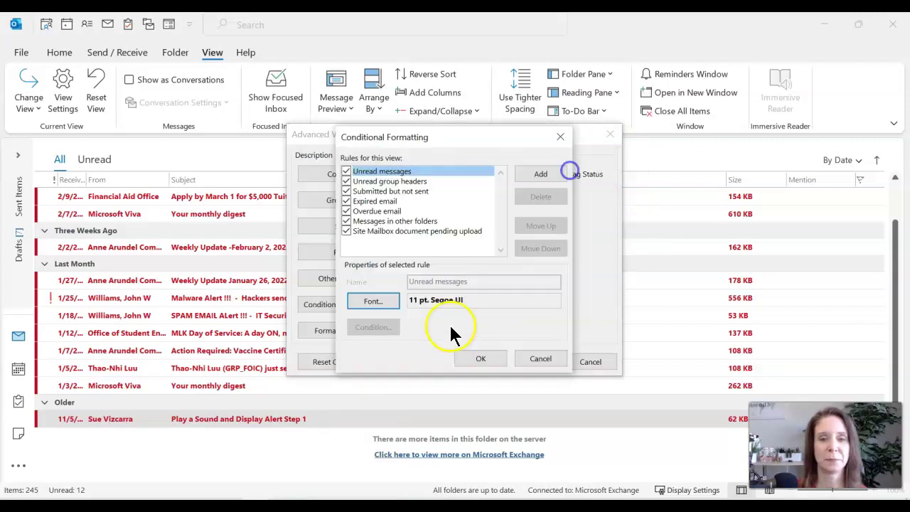
pyautogui.click(480, 358)
pyautogui.click(529, 362)
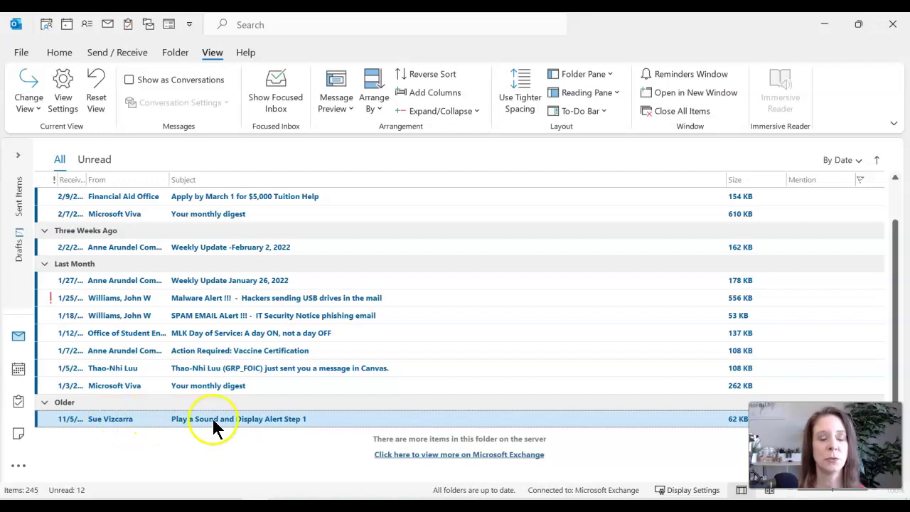
# - Add a new conditional formatting rule named after the sender
pyautogui.click(62, 89)
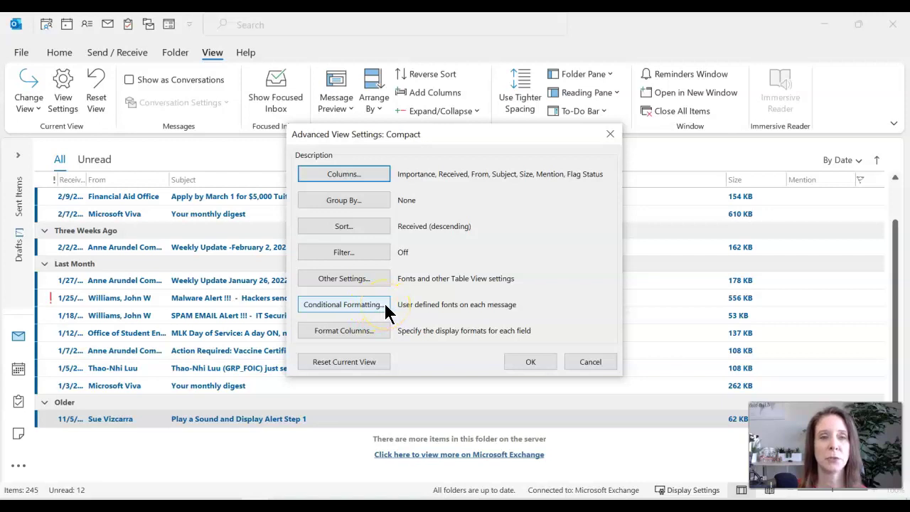
pyautogui.click(385, 303)
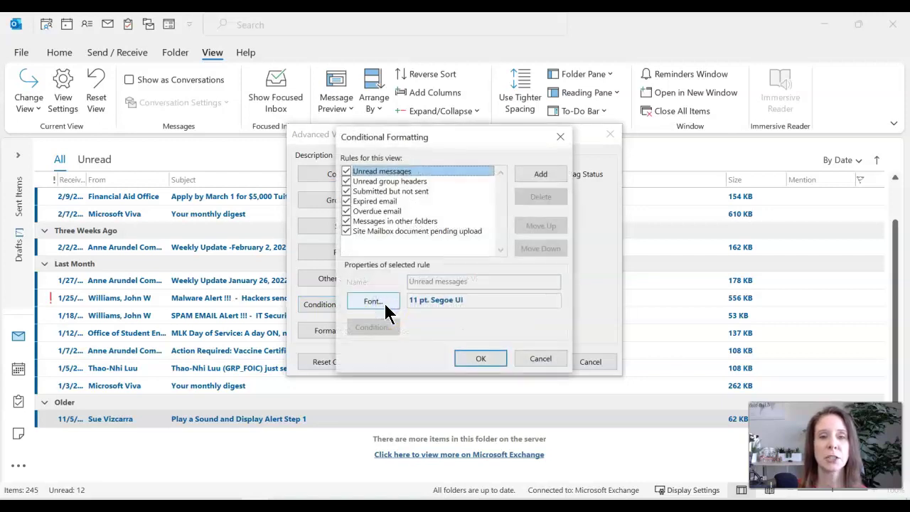
pyautogui.click(542, 175)
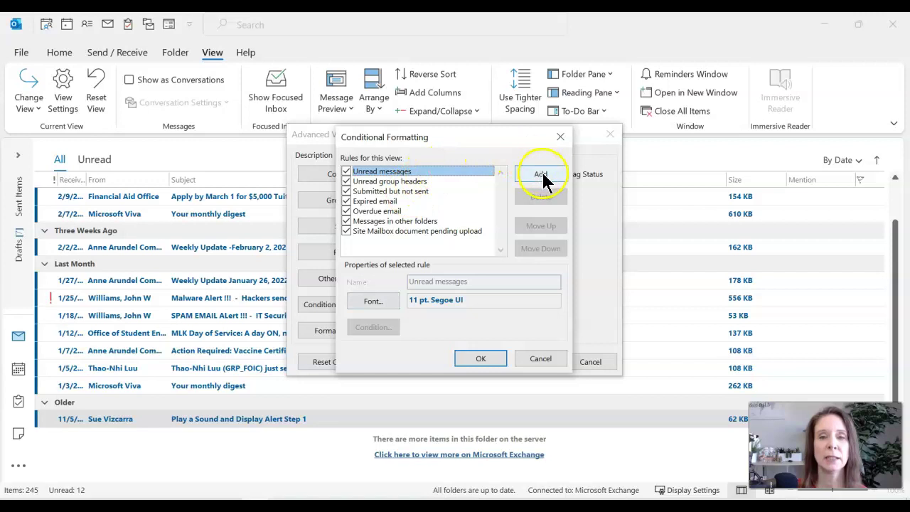
pyautogui.click(543, 177)
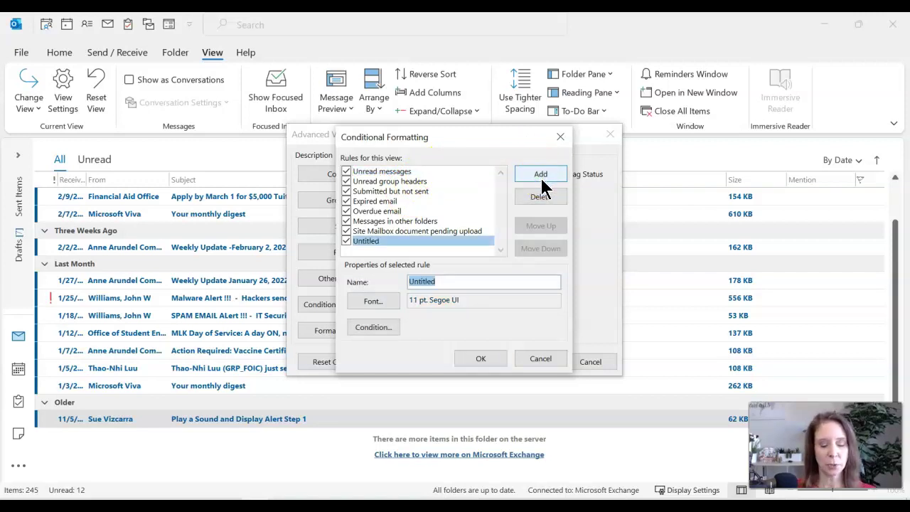
pyautogui.write('Sue')
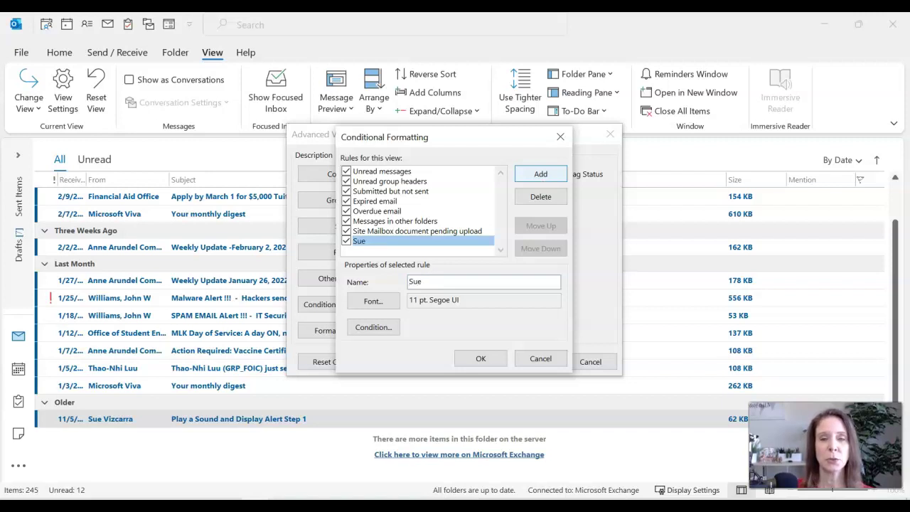
# - Give the new rule a red 11 pt Segoe UI font, then open its Condition filter
pyautogui.click(384, 301)
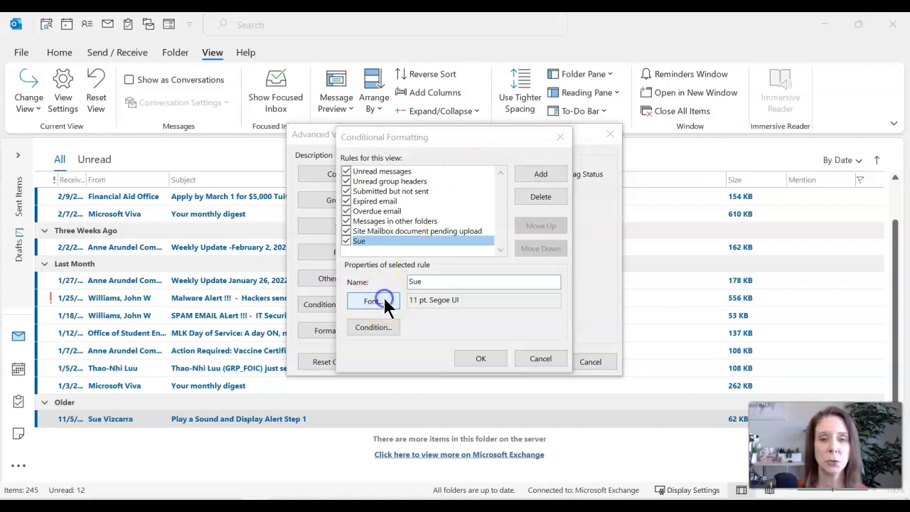
pyautogui.click(396, 323)
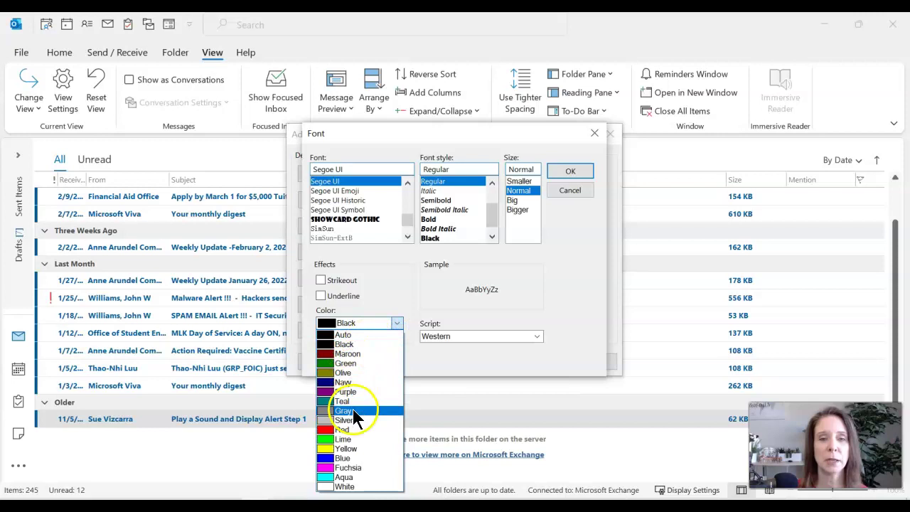
pyautogui.click(358, 430)
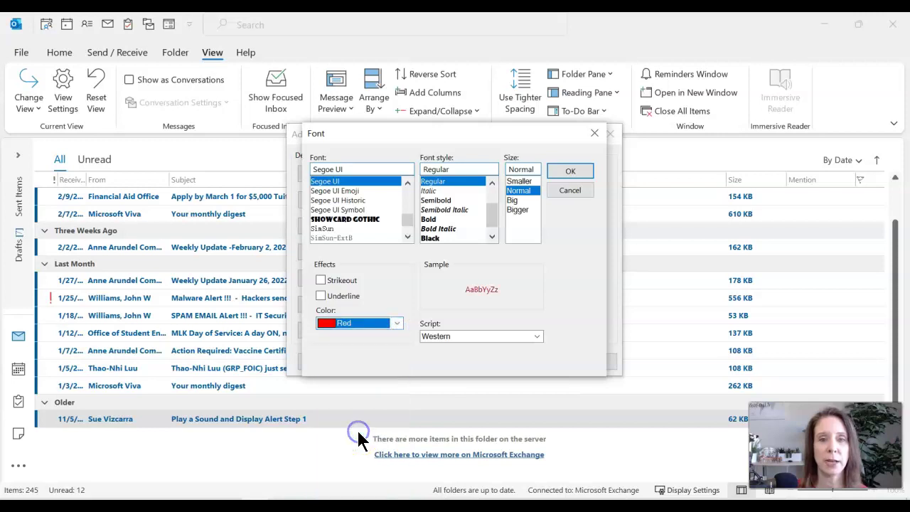
pyautogui.click(562, 173)
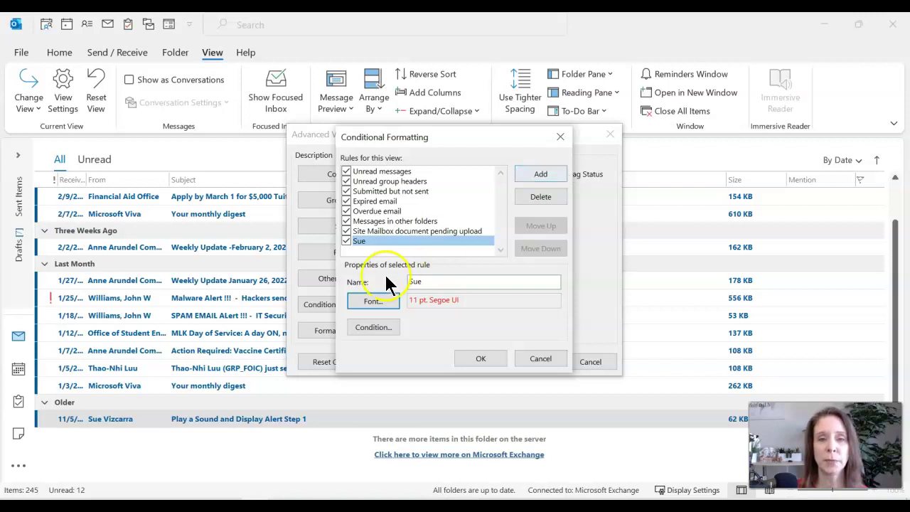
pyautogui.click(371, 328)
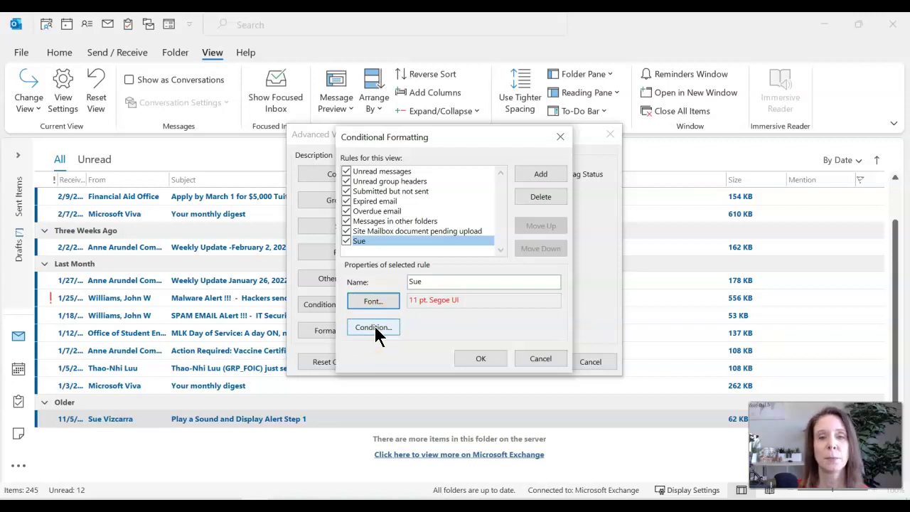
pyautogui.click(433, 280)
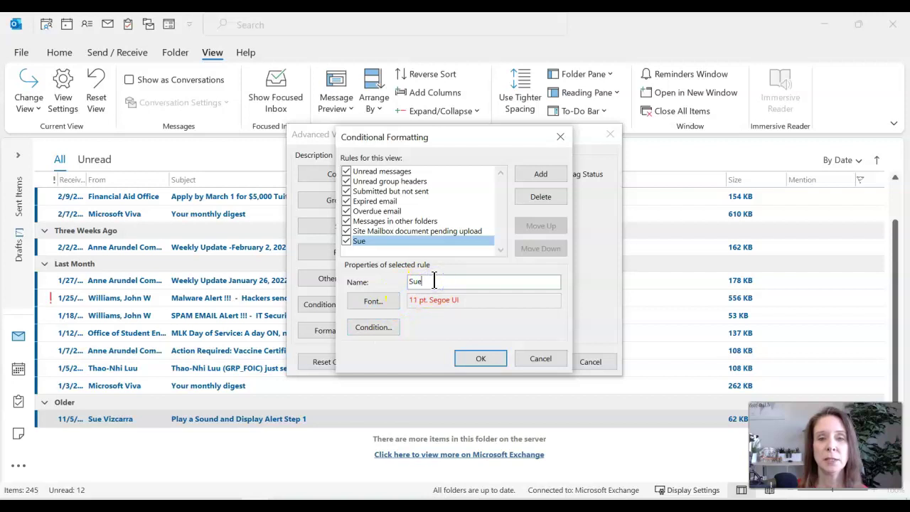
pyautogui.click(384, 329)
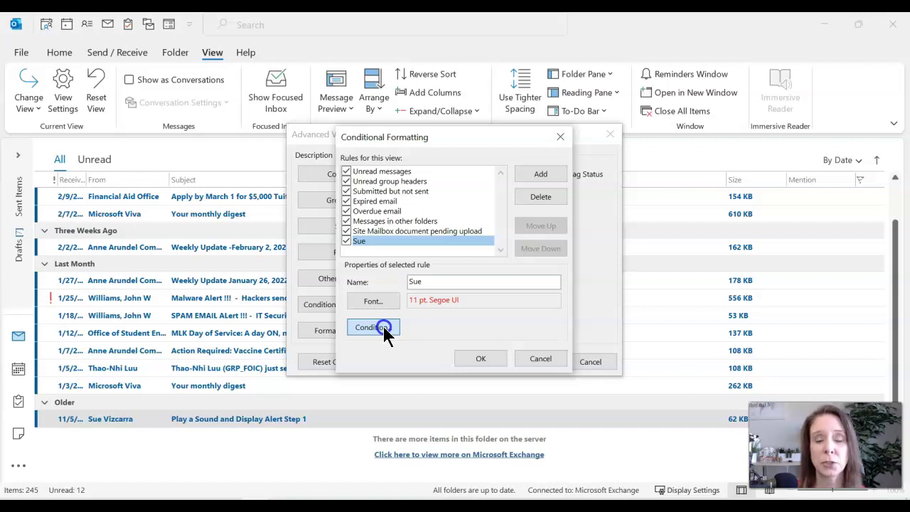
# - Limit the rule to unread messages from the chosen contact and save the formatting rules
pyautogui.click(384, 330)
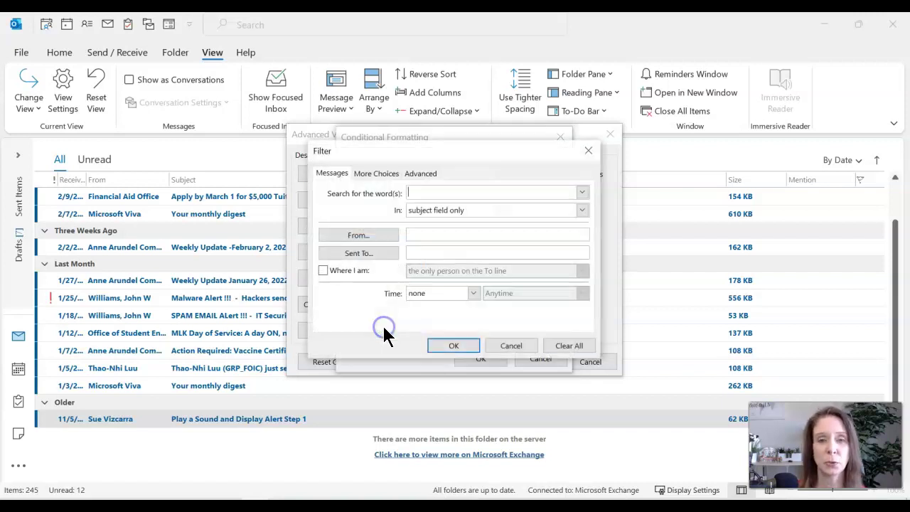
pyautogui.click(386, 238)
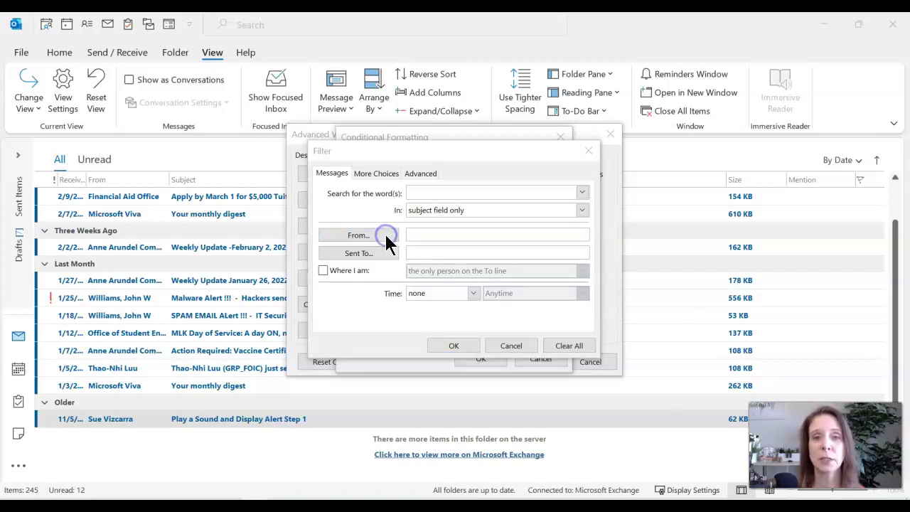
pyautogui.click(284, 198)
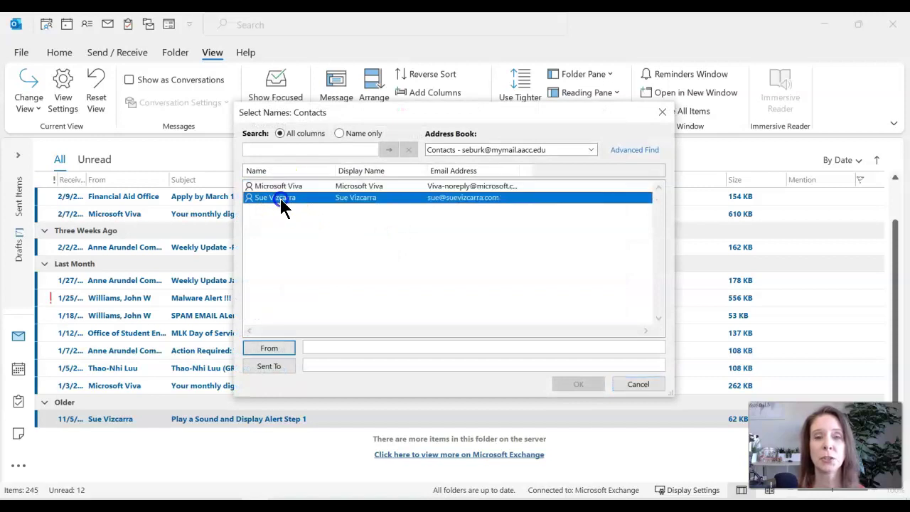
pyautogui.click(284, 345)
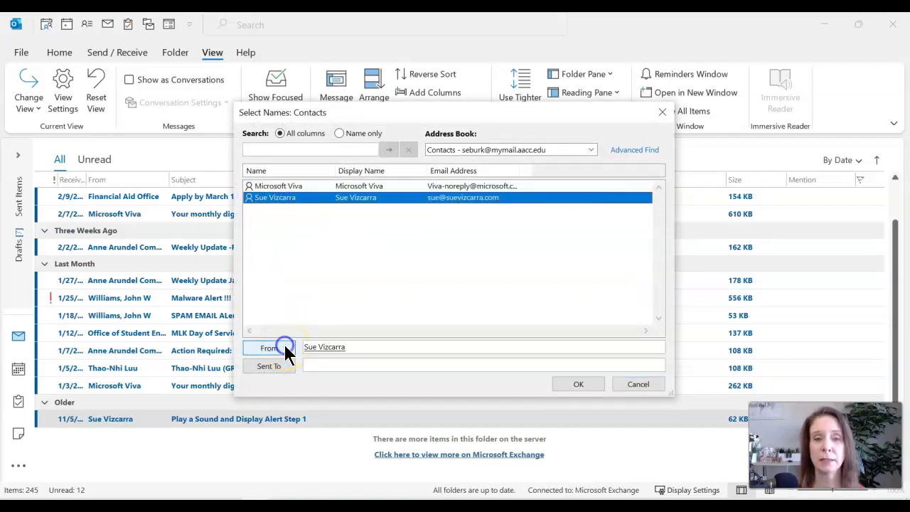
pyautogui.click(579, 385)
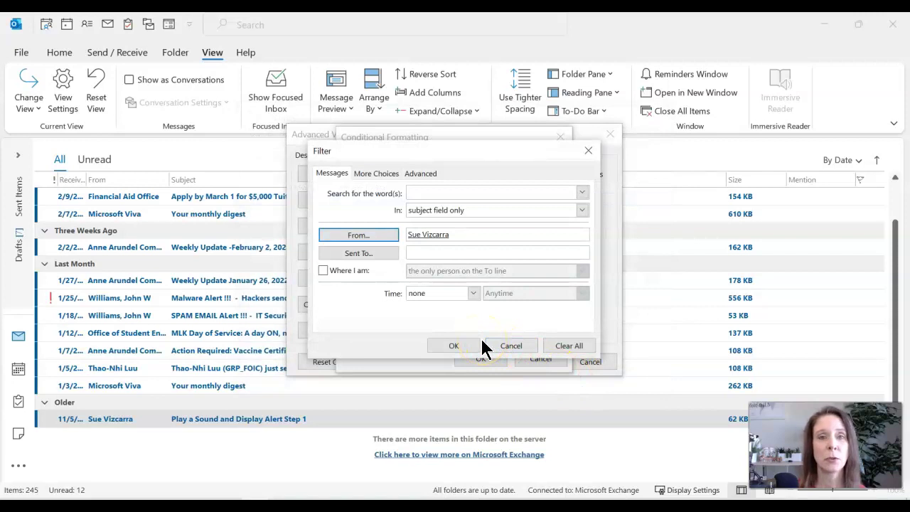
pyautogui.click(372, 174)
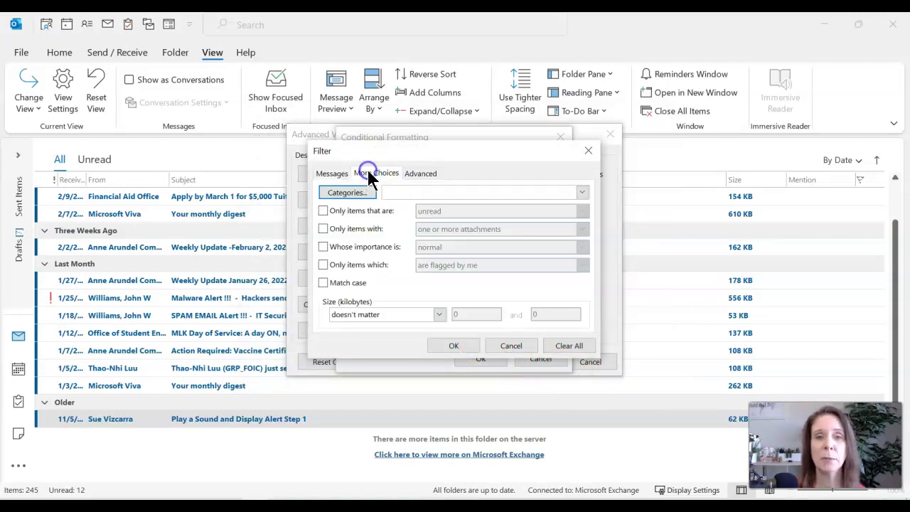
pyautogui.click(325, 211)
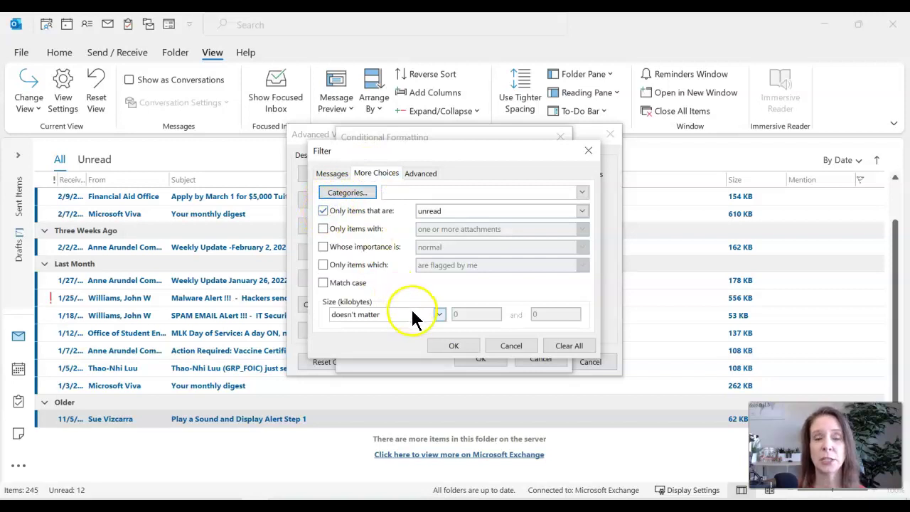
pyautogui.click(457, 346)
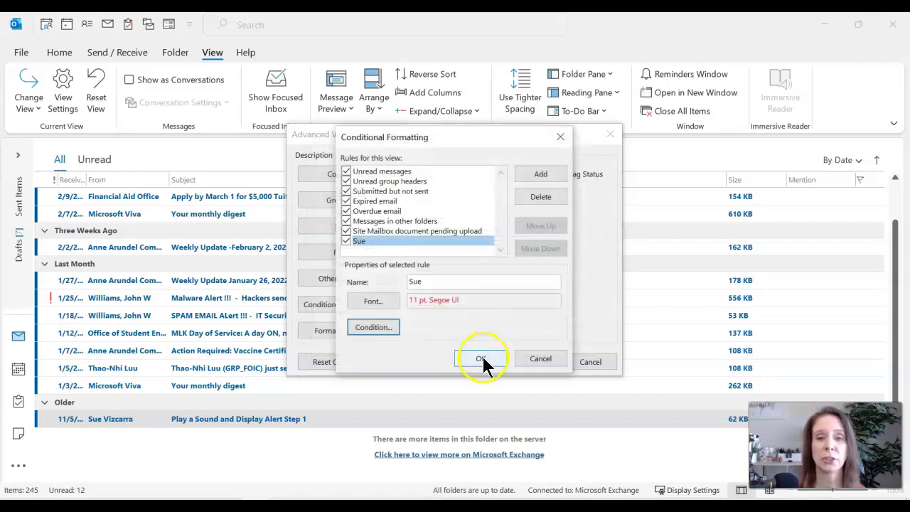
pyautogui.click(483, 359)
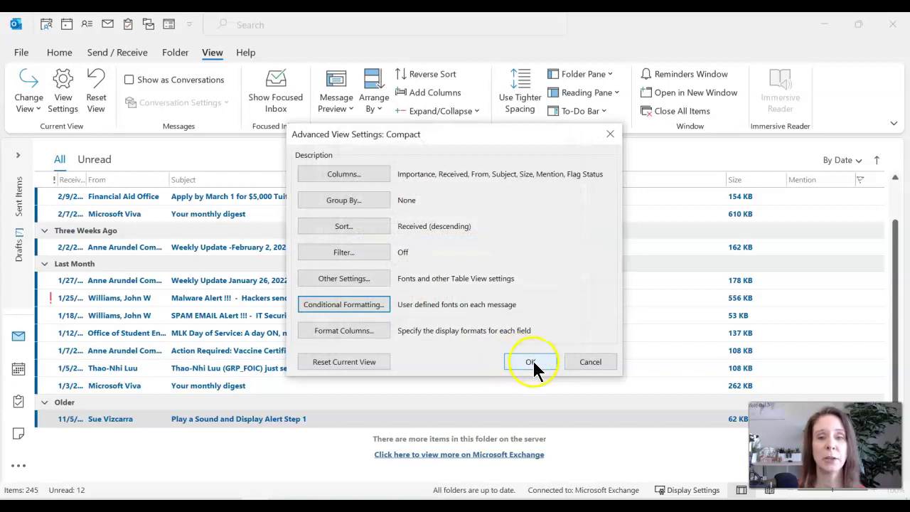
# - Apply the view settings, open and close the sender's red message, then select Your monthly digest
pyautogui.click(530, 361)
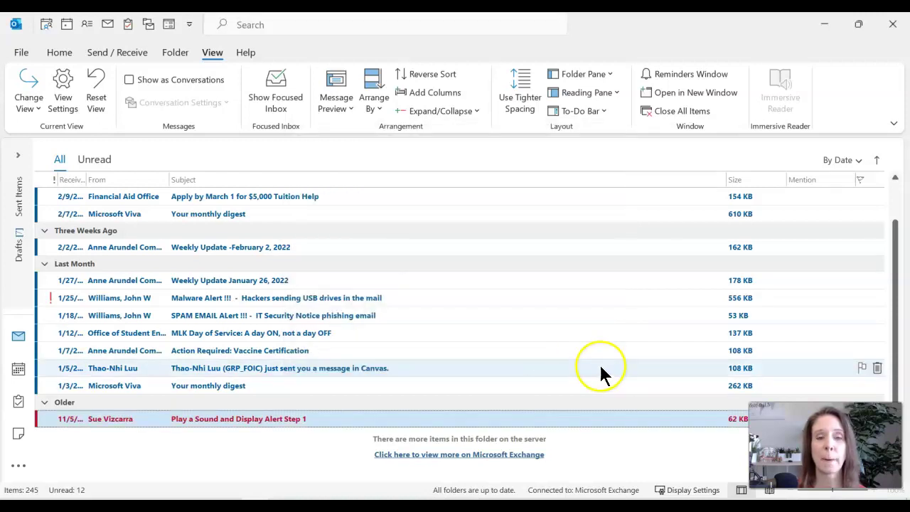
pyautogui.doubleClick(225, 421)
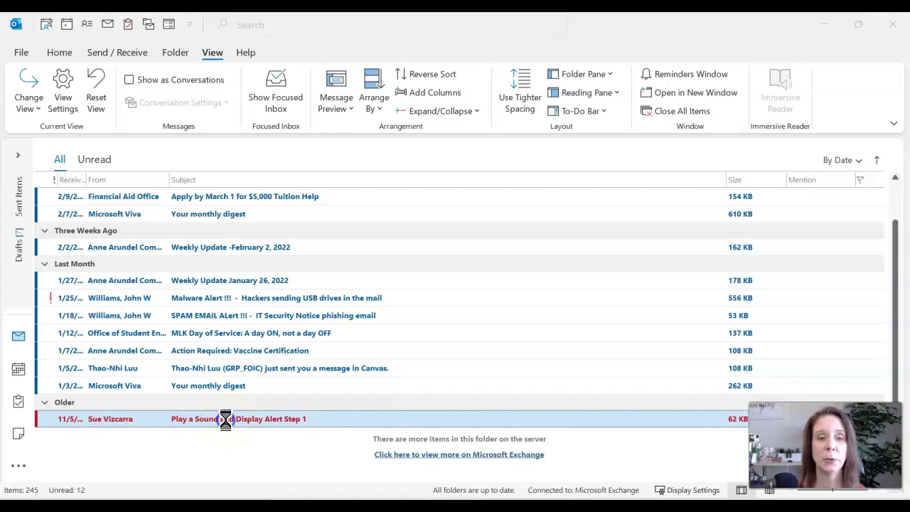
pyautogui.click(892, 29)
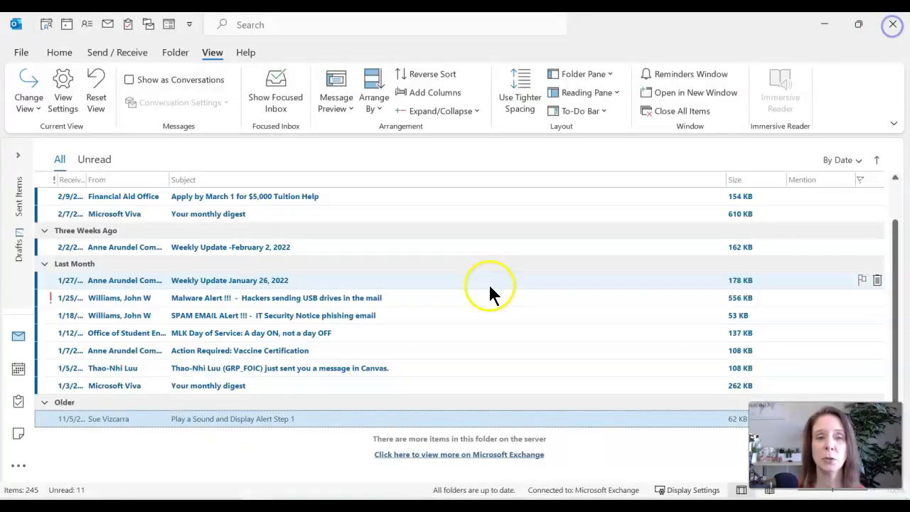
pyautogui.click(274, 386)
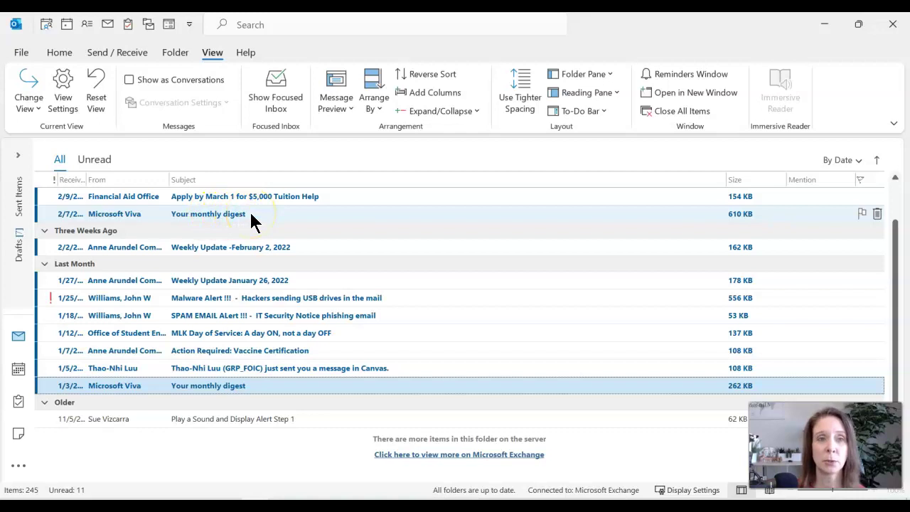
# - Add a new conditional formatting rule named Monthly
pyautogui.click(64, 87)
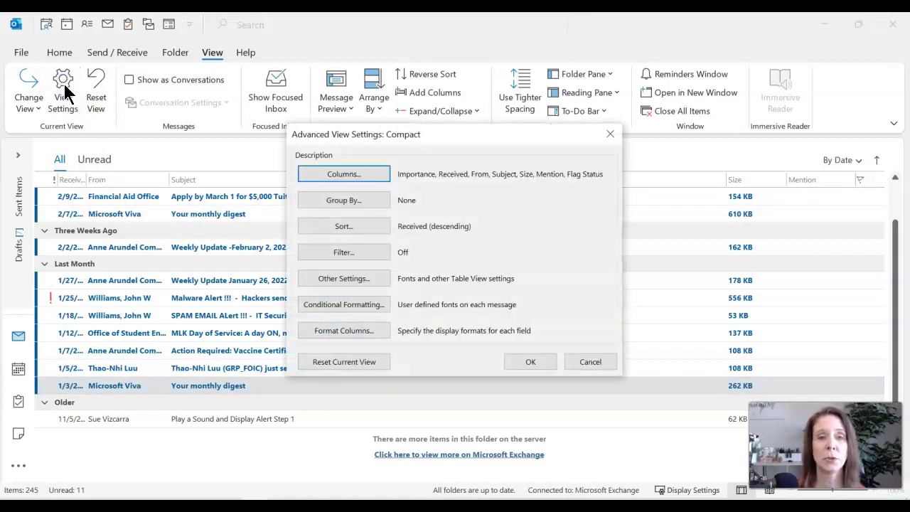
pyautogui.click(380, 305)
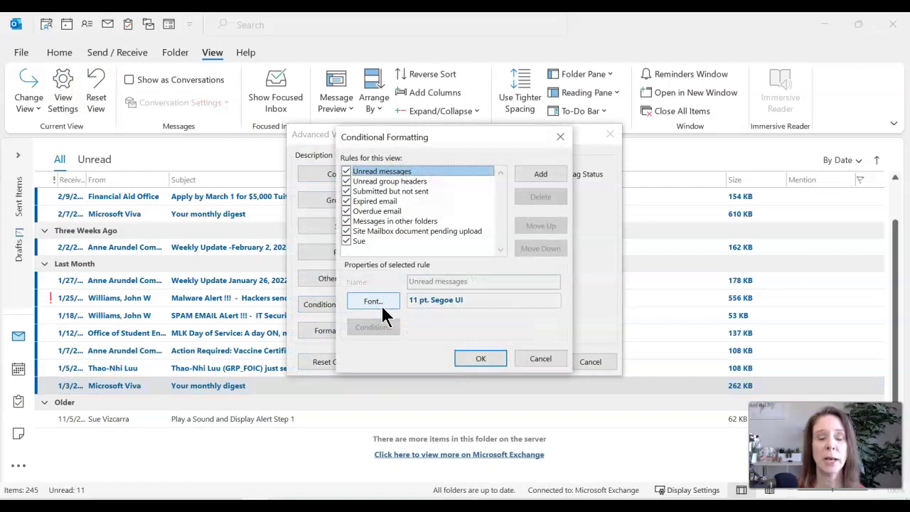
pyautogui.click(540, 174)
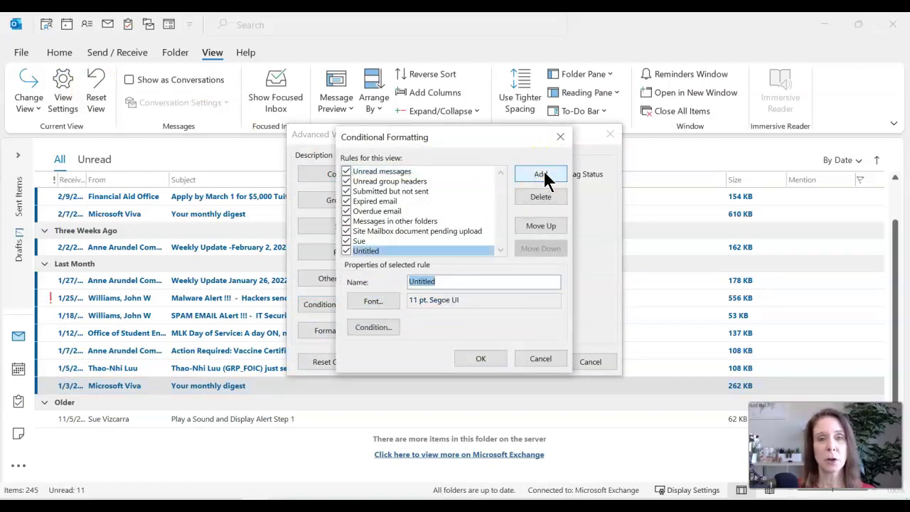
pyautogui.write('Monthly')
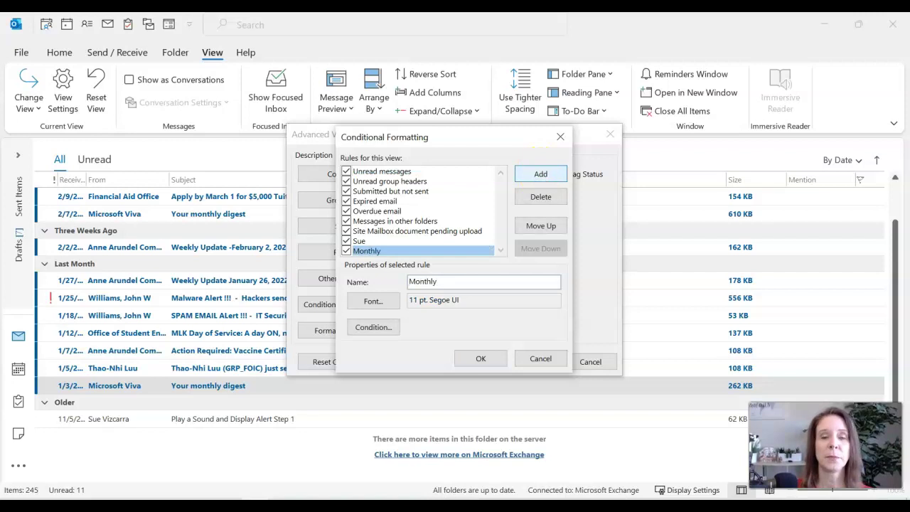
# - Set the Monthly rule's font to purple Segoe Print, 11 pt
pyautogui.click(376, 304)
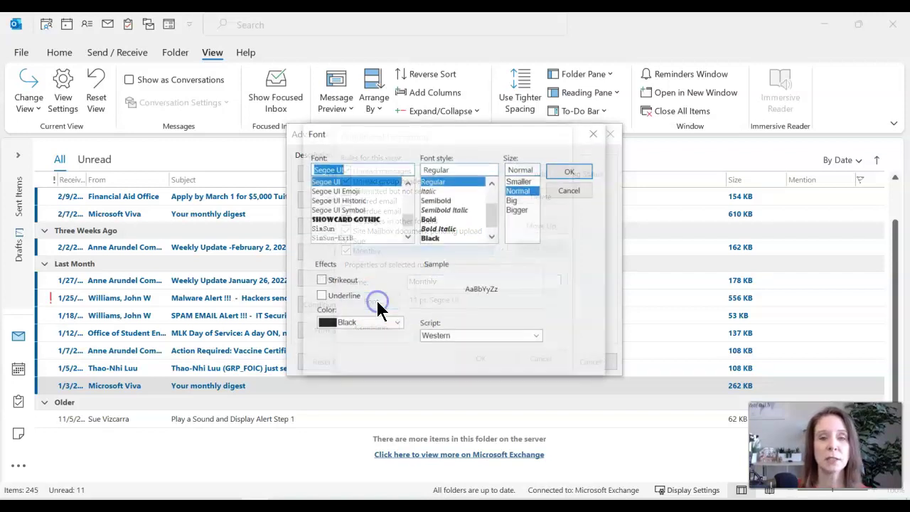
pyautogui.click(398, 324)
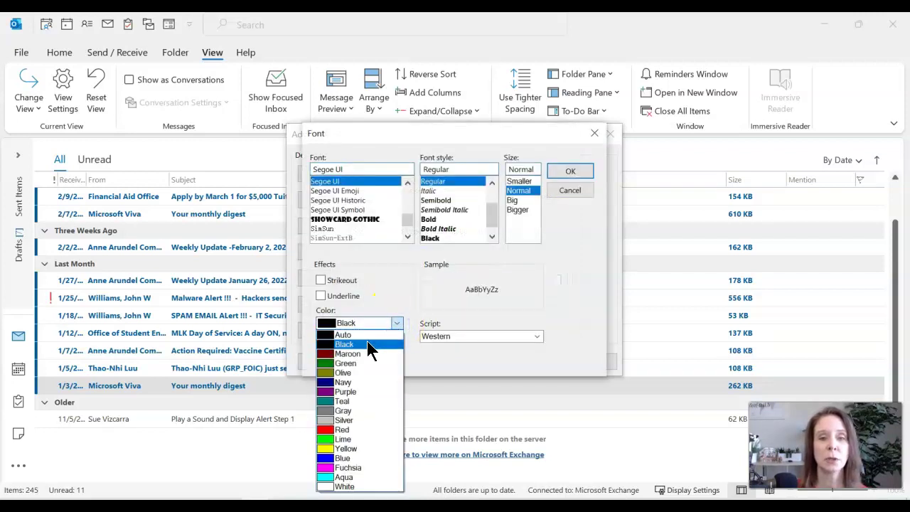
pyautogui.click(367, 391)
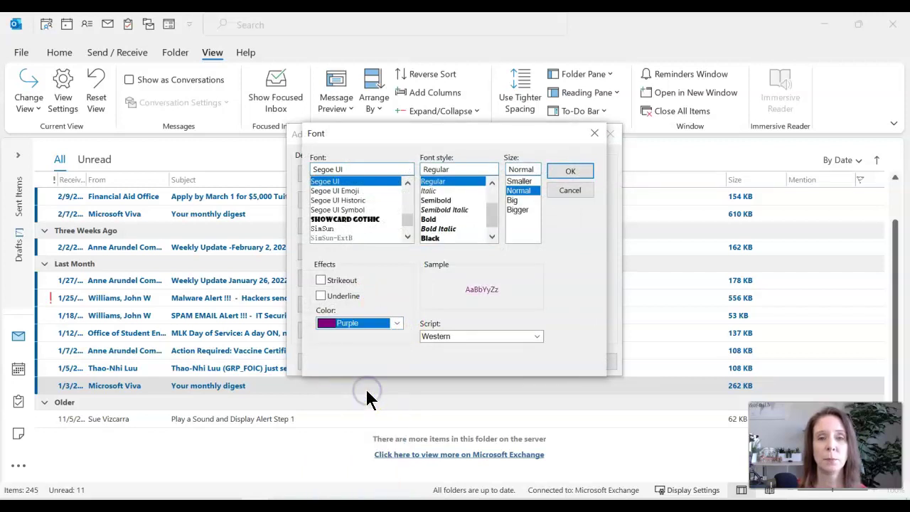
pyautogui.click(406, 192)
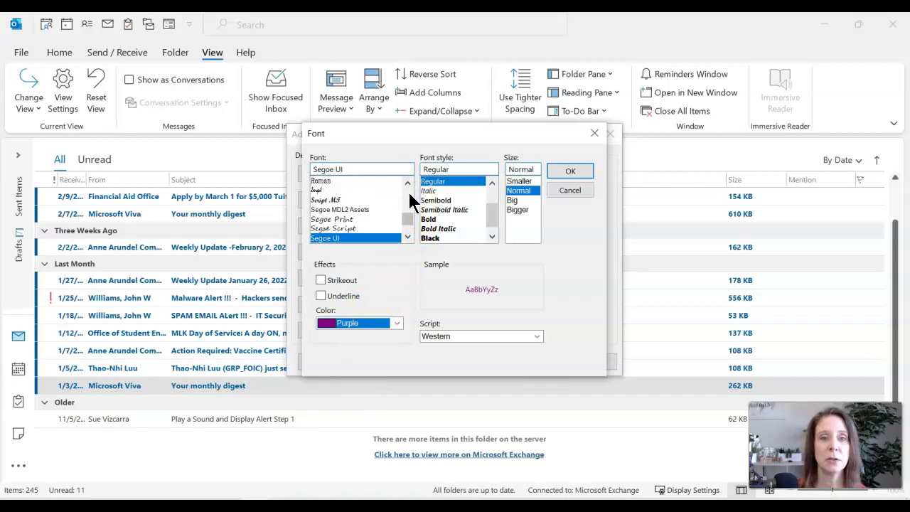
pyautogui.click(342, 220)
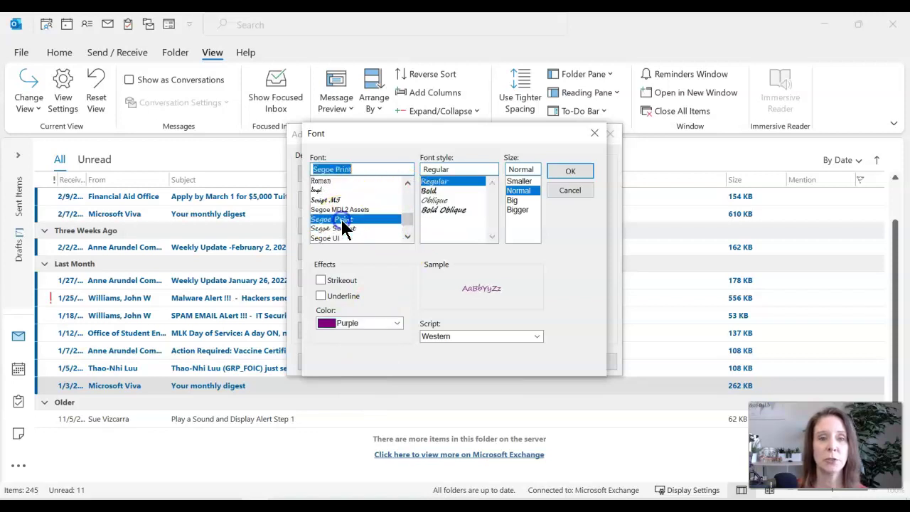
pyautogui.click(576, 172)
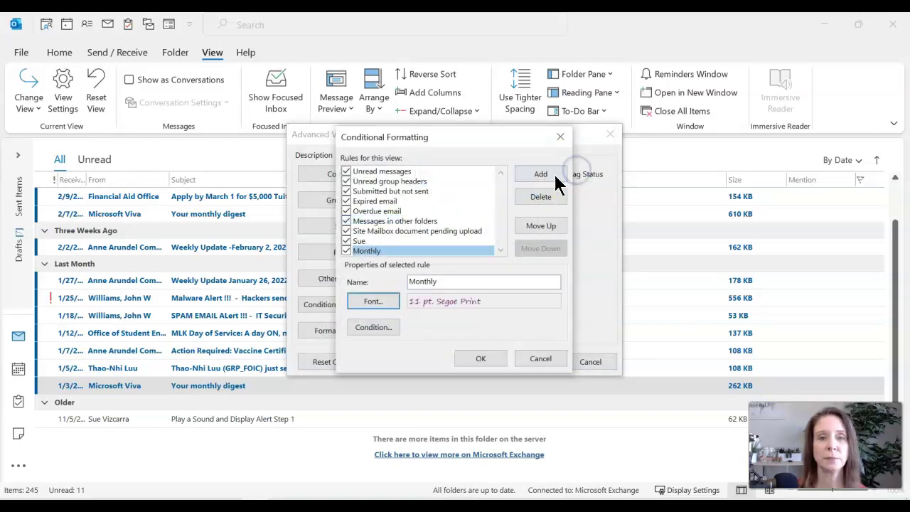
# - Make the Monthly rule match unread items with 'Monthly' in the subject field only, and save the rules
pyautogui.click(379, 328)
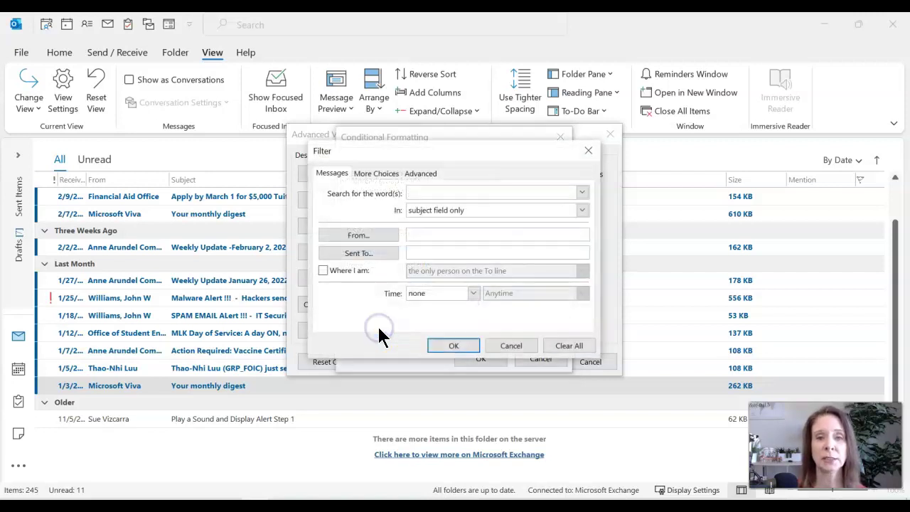
pyautogui.click(431, 192)
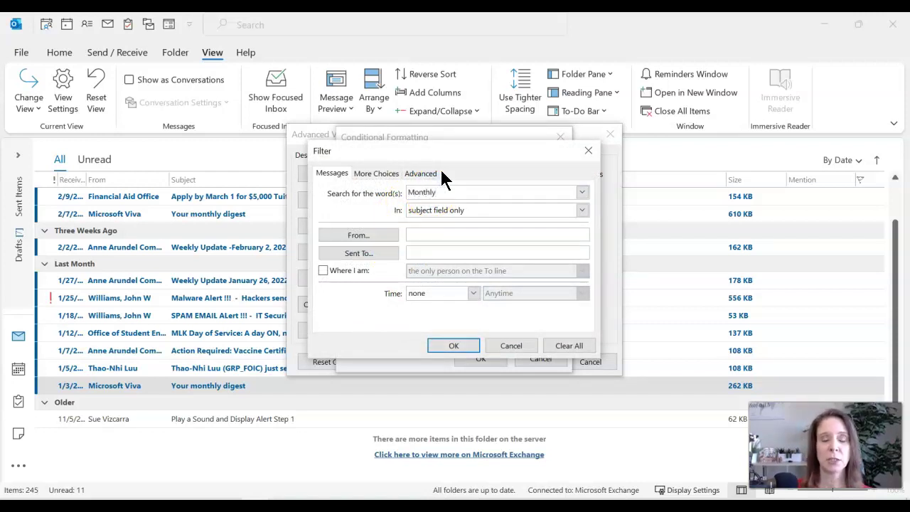
pyautogui.click(457, 211)
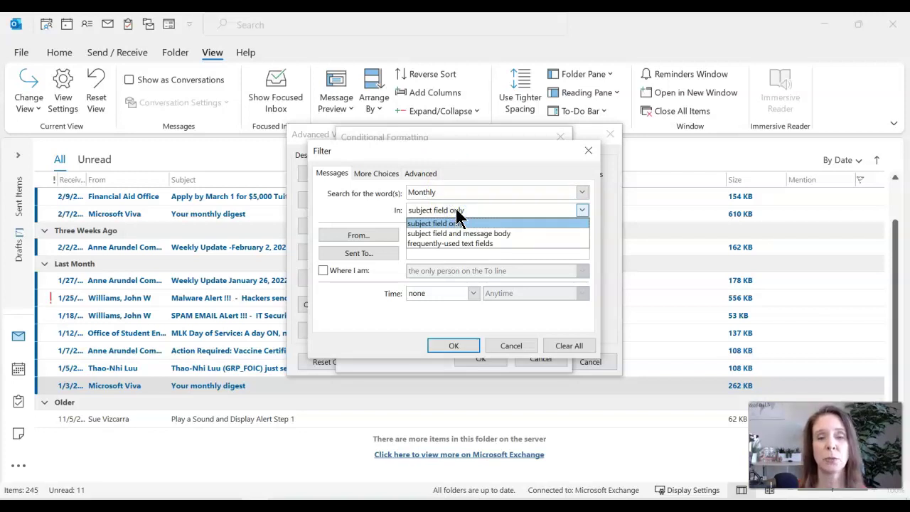
pyautogui.click(457, 211)
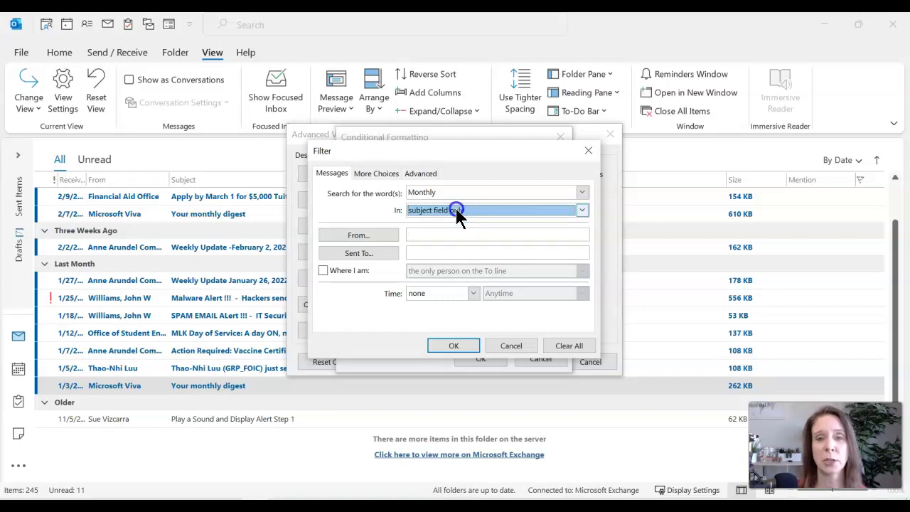
pyautogui.click(370, 178)
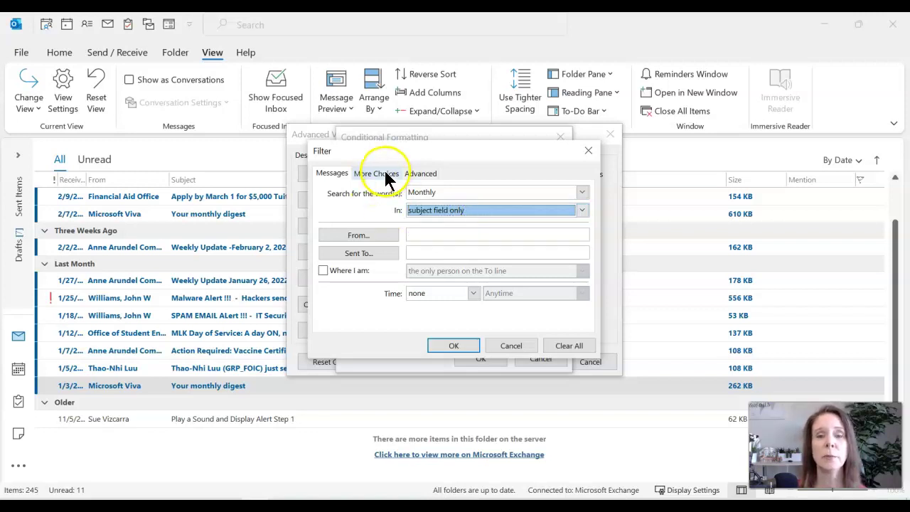
pyautogui.click(386, 178)
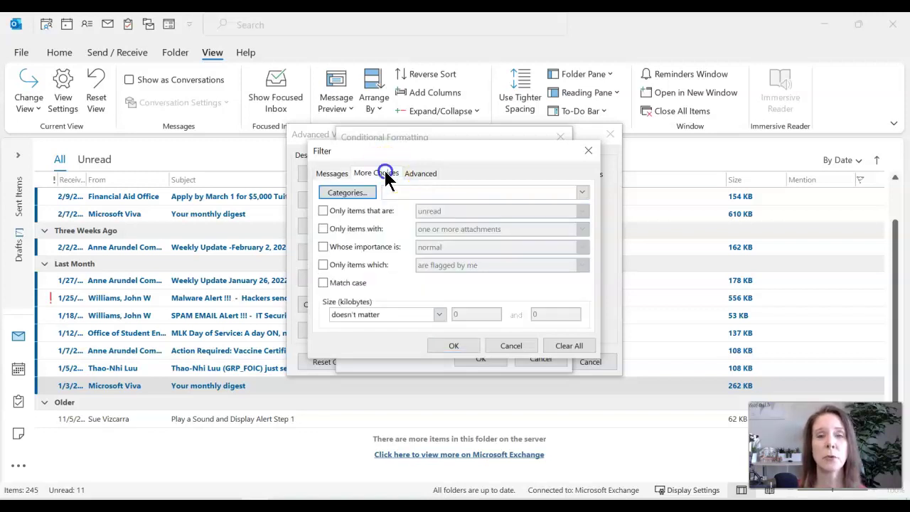
pyautogui.click(323, 210)
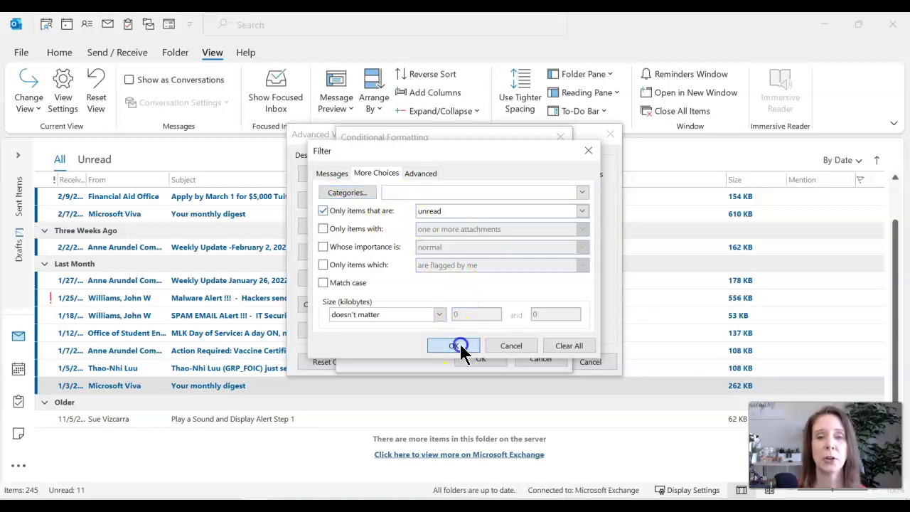
pyautogui.click(458, 347)
pyautogui.click(479, 358)
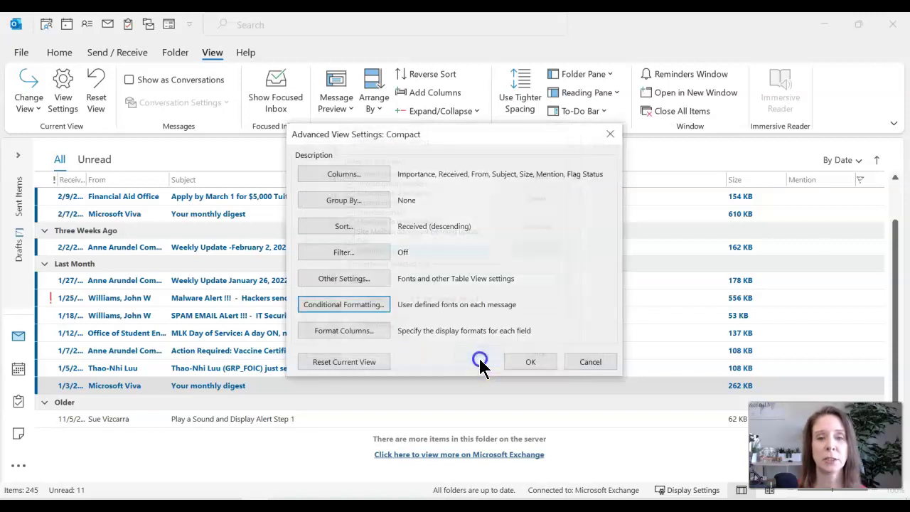
# - Apply the Compact view settings so unread Your monthly digest messages show in purple Segoe Print
pyautogui.click(533, 362)
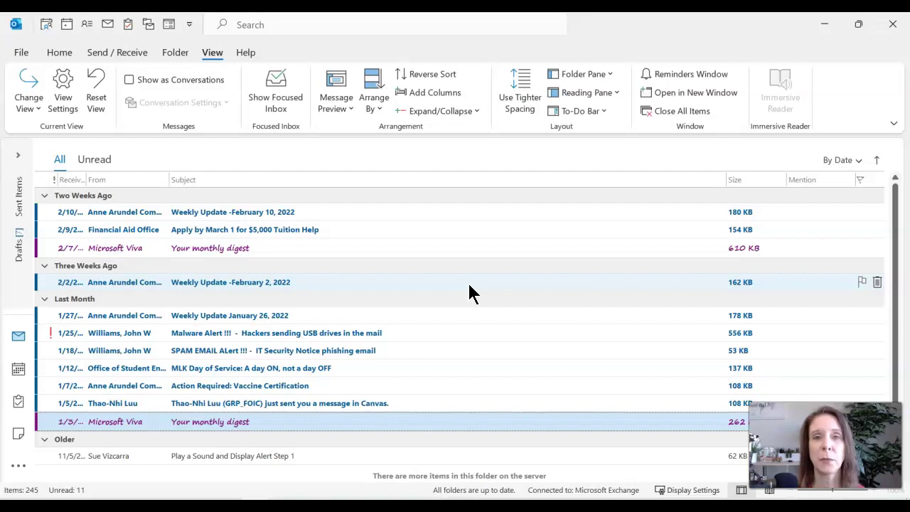
# - Add a new conditional formatting rule named Me to the current view
pyautogui.click(69, 96)
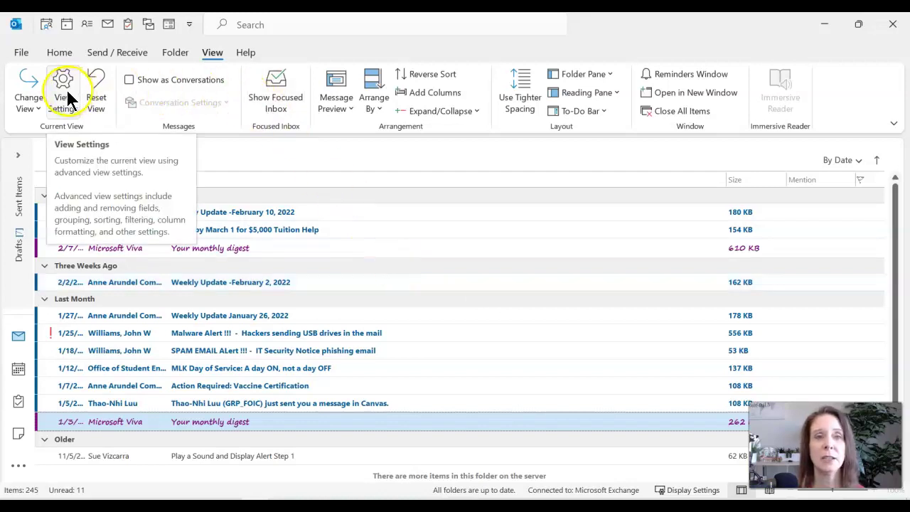
pyautogui.click(69, 96)
pyautogui.click(383, 305)
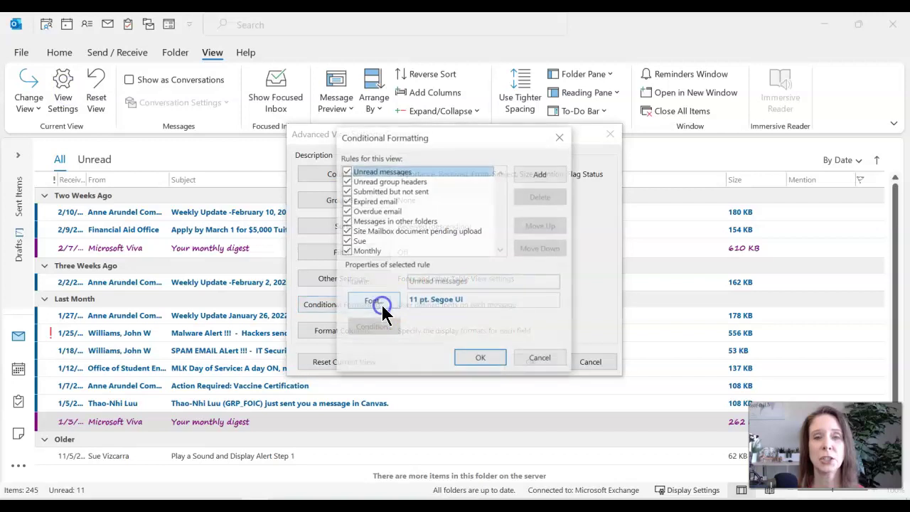
pyautogui.click(540, 174)
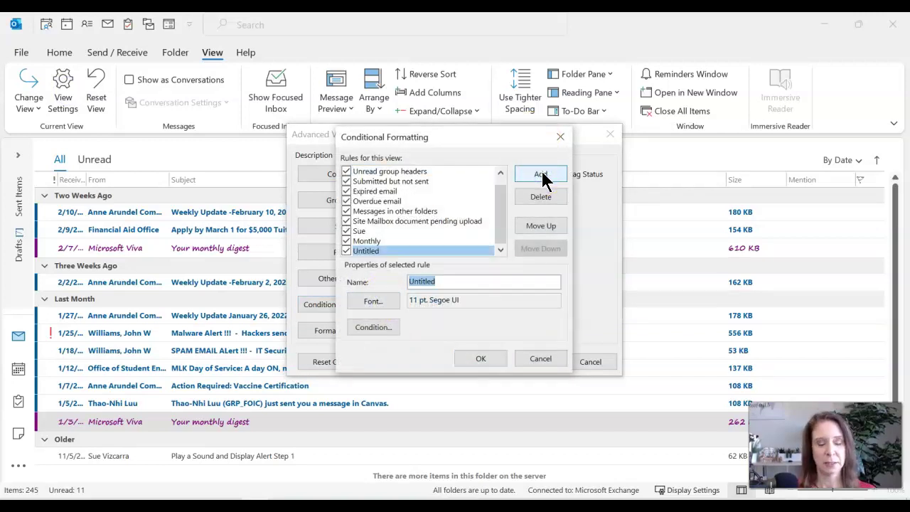
pyautogui.write('Me')
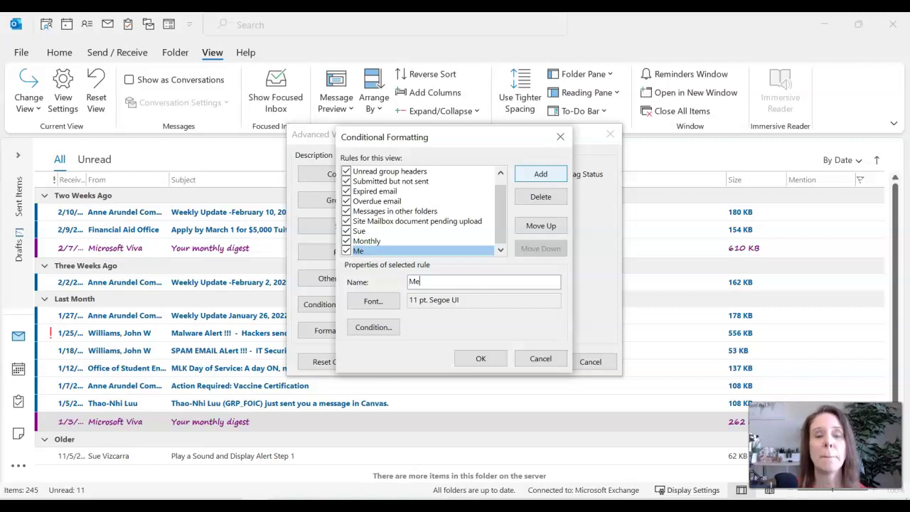
# - Set the Me rule's font colour to green, keeping 11 pt Segoe UI
pyautogui.click(385, 301)
pyautogui.click(397, 322)
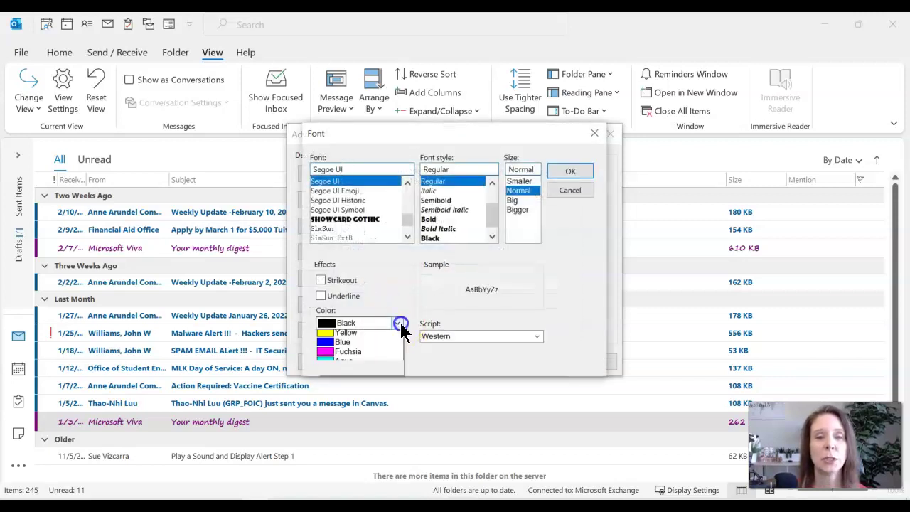
pyautogui.click(363, 365)
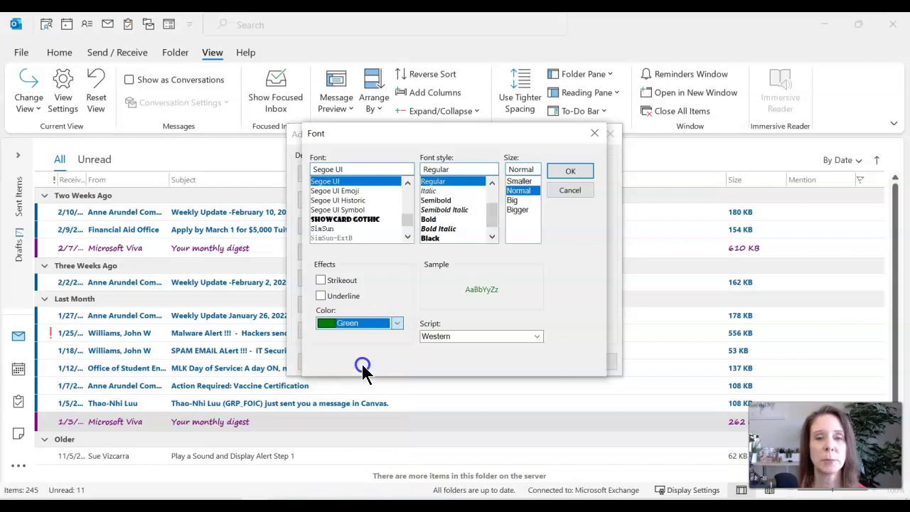
pyautogui.click(573, 173)
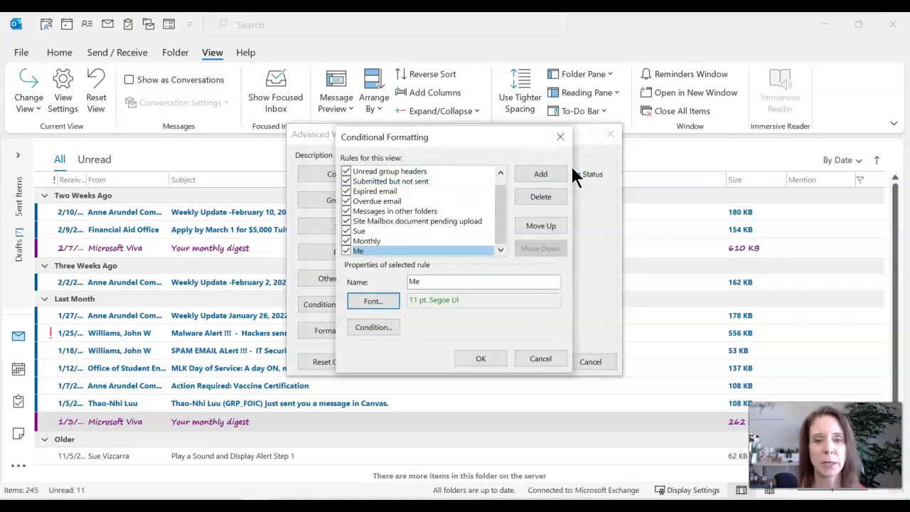
# - Limit the Me rule to unread messages where I am the only person on the To line
pyautogui.click(373, 328)
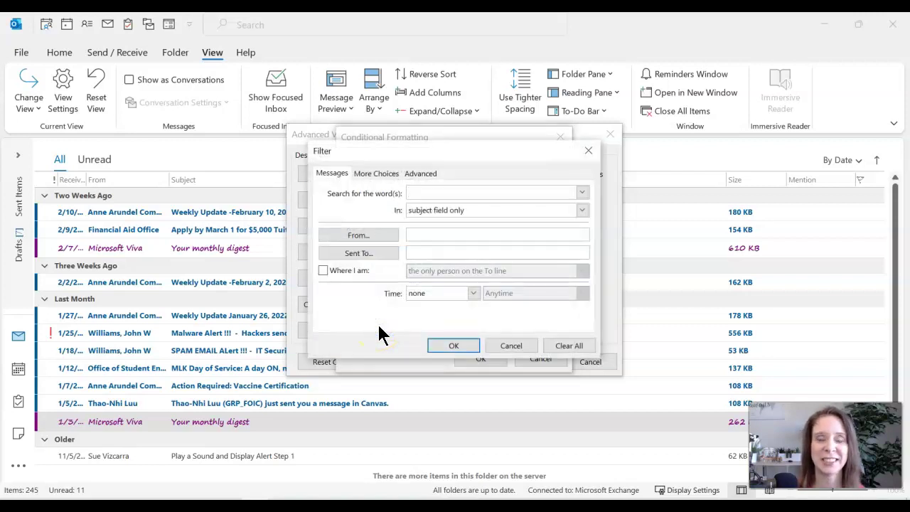
pyautogui.click(383, 235)
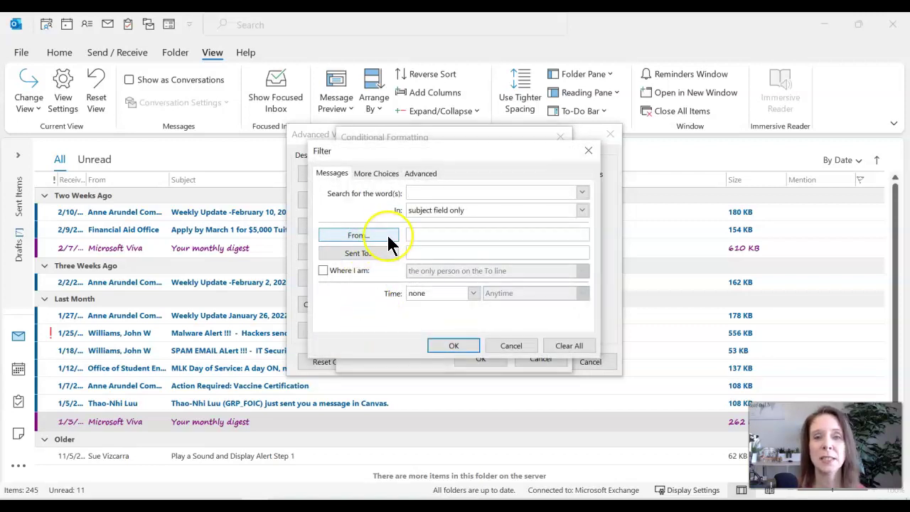
pyautogui.click(375, 236)
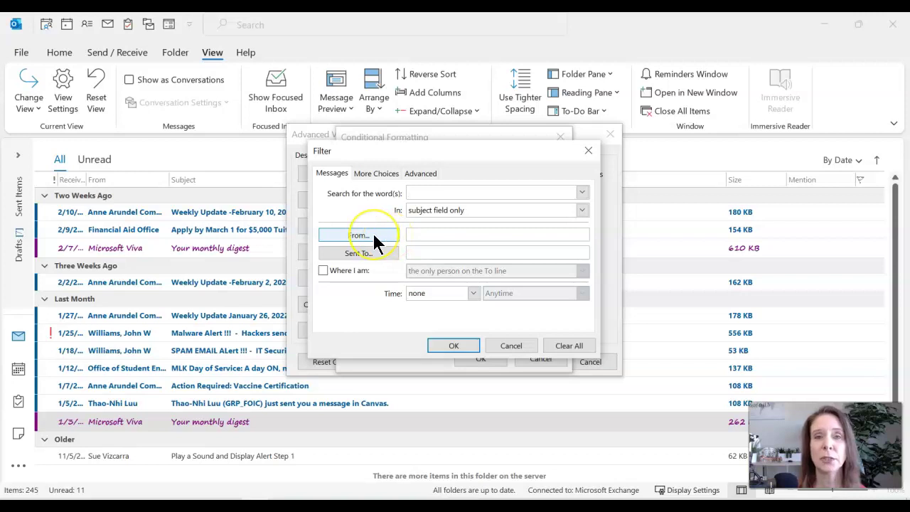
pyautogui.click(325, 270)
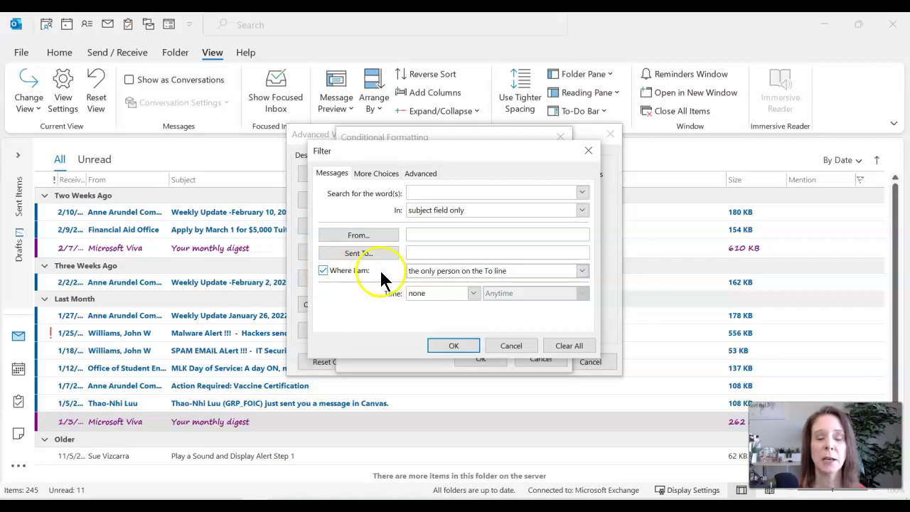
pyautogui.click(379, 173)
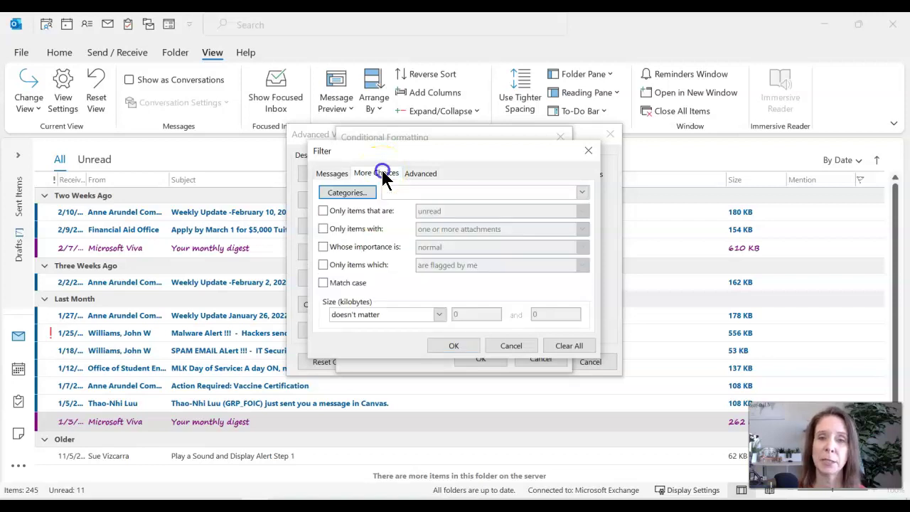
pyautogui.click(322, 212)
pyautogui.click(462, 345)
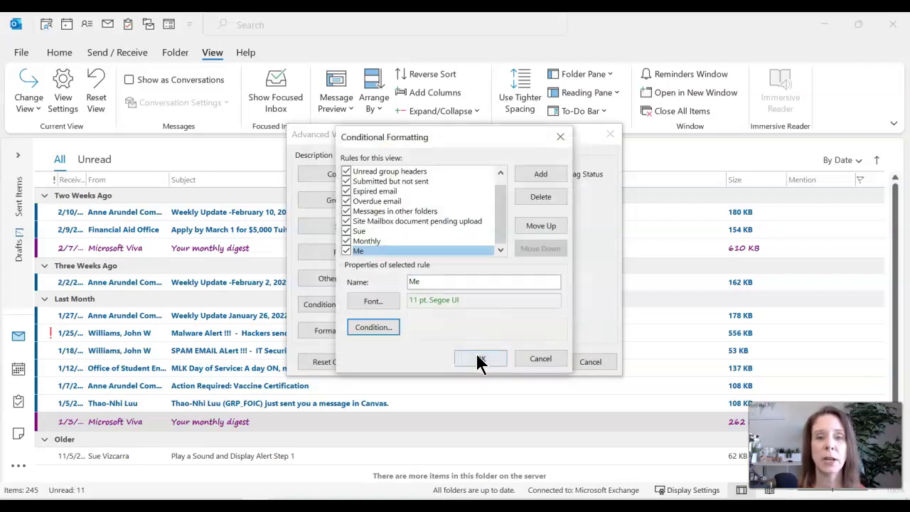
pyautogui.click(480, 358)
# - Apply the view settings so unread messages addressed only to me turn green
pyautogui.click(530, 362)
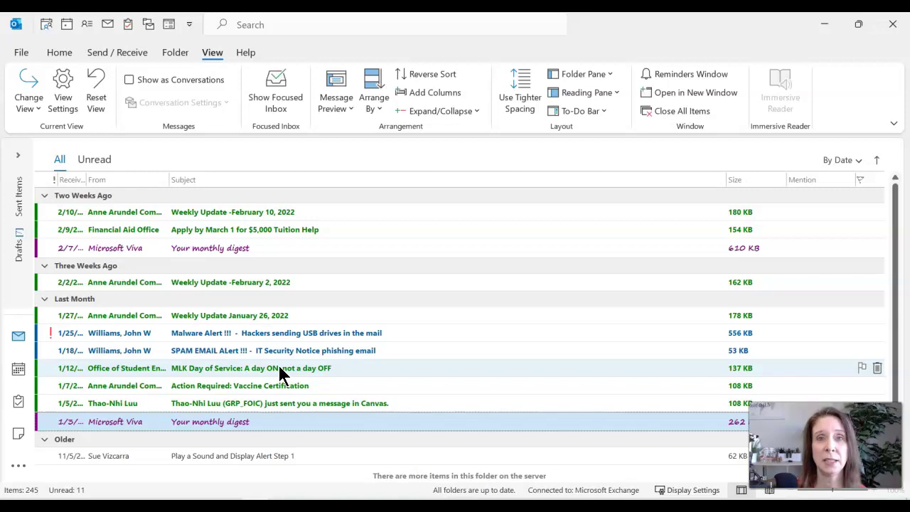
# - Delete the Sue, Monthly and Me formatting rules and apply the view settings
pyautogui.click(63, 85)
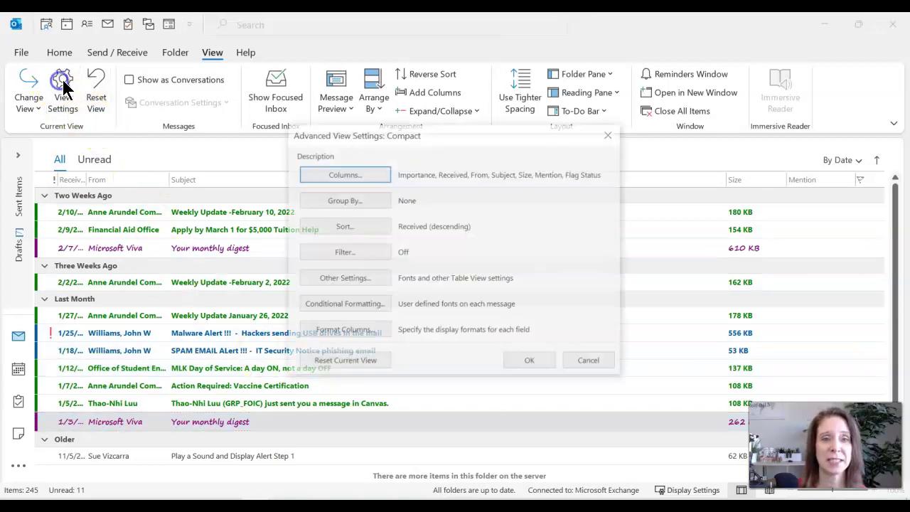
pyautogui.click(378, 305)
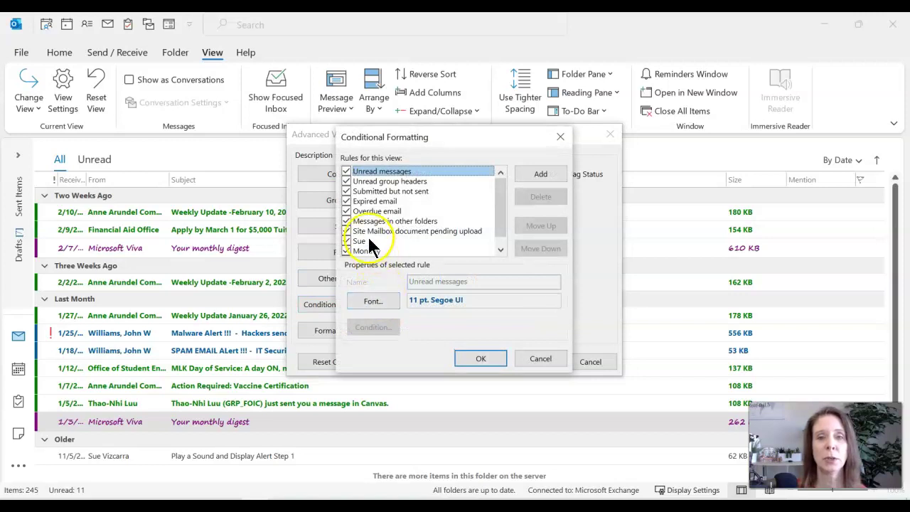
pyautogui.click(364, 241)
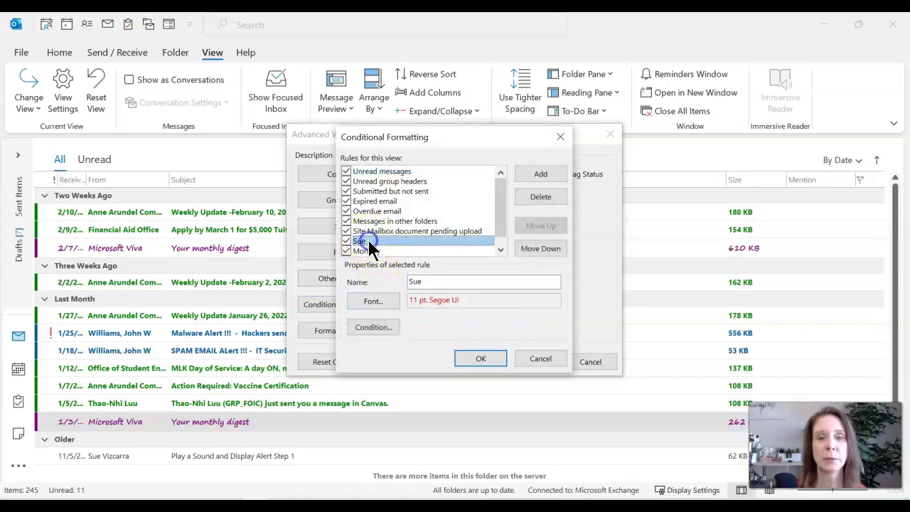
pyautogui.click(540, 197)
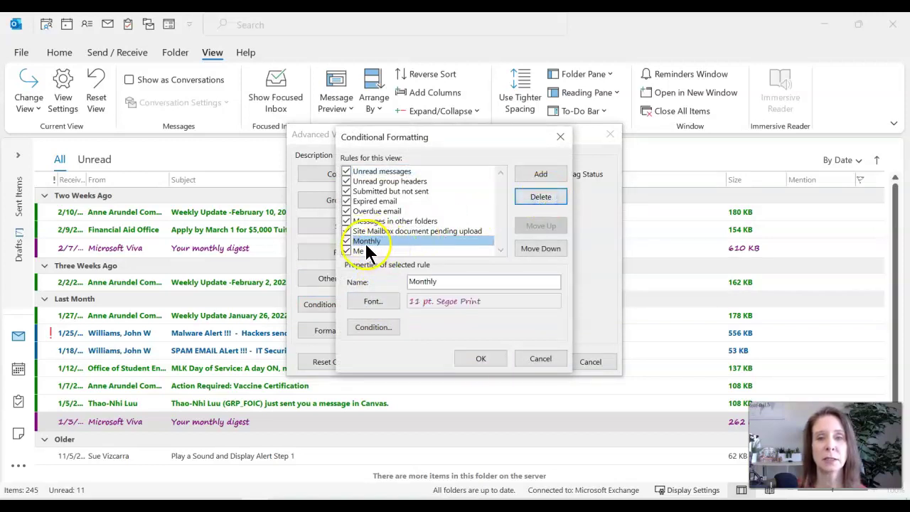
pyautogui.click(537, 196)
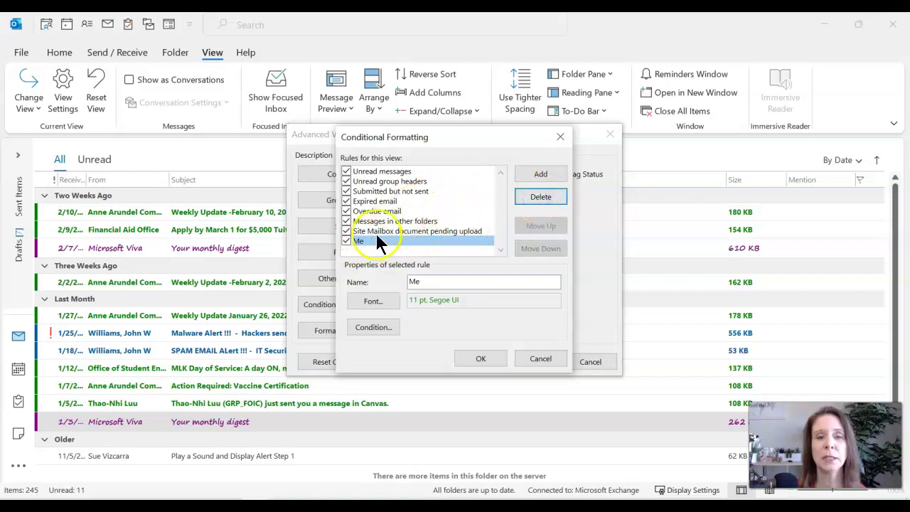
pyautogui.click(549, 198)
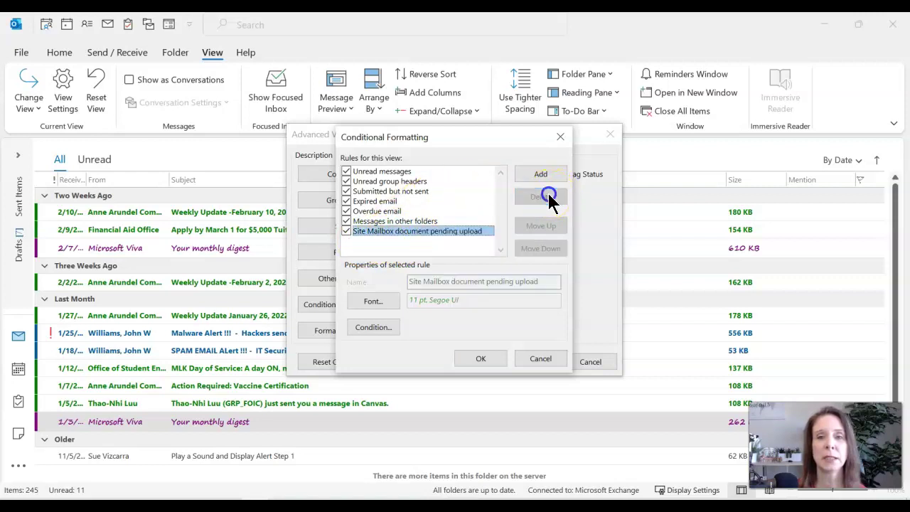
pyautogui.click(481, 358)
pyautogui.click(517, 362)
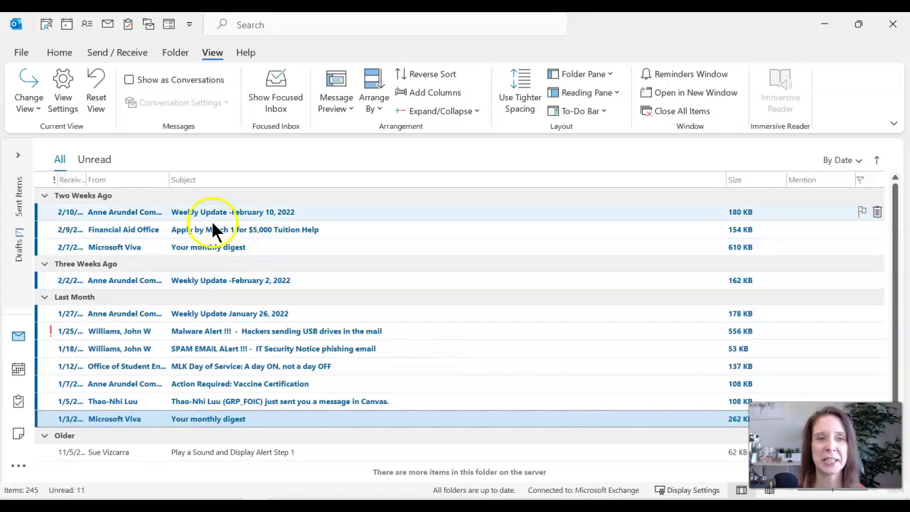
# - Add a new conditional formatting rule named Attachment
pyautogui.click(64, 92)
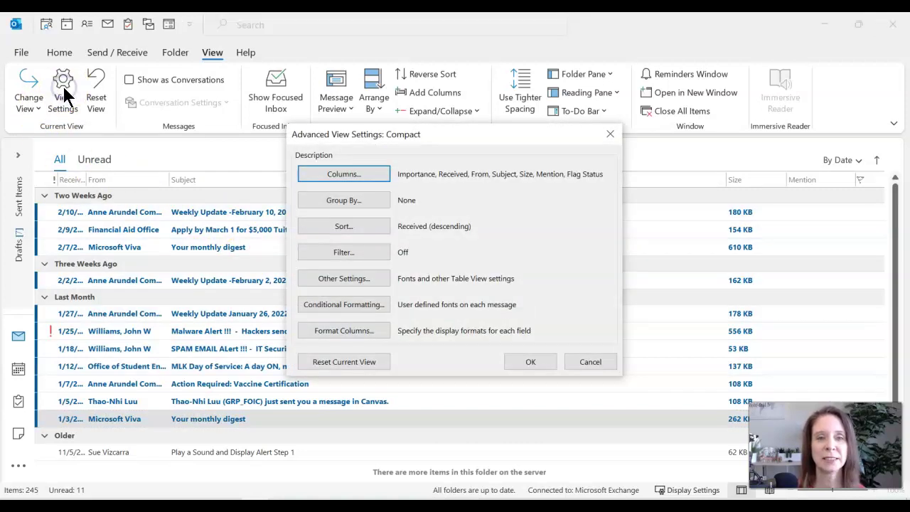
pyautogui.click(384, 304)
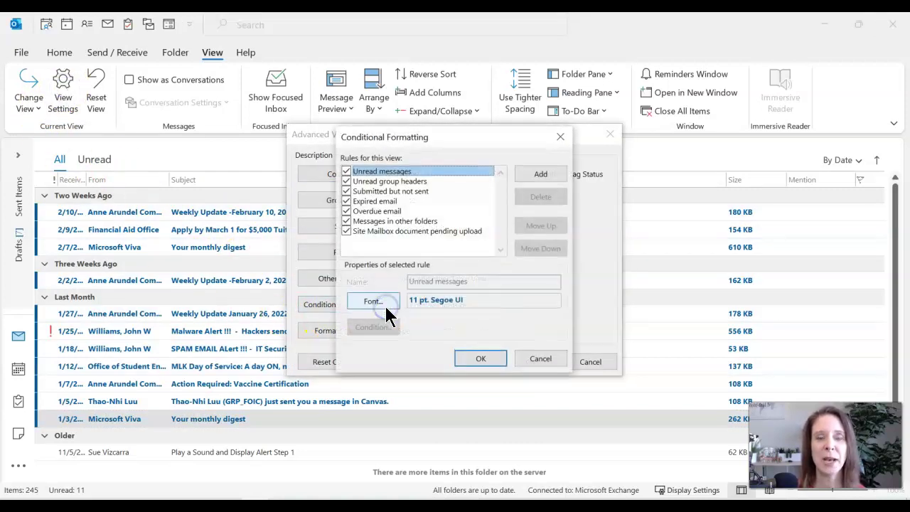
pyautogui.click(542, 175)
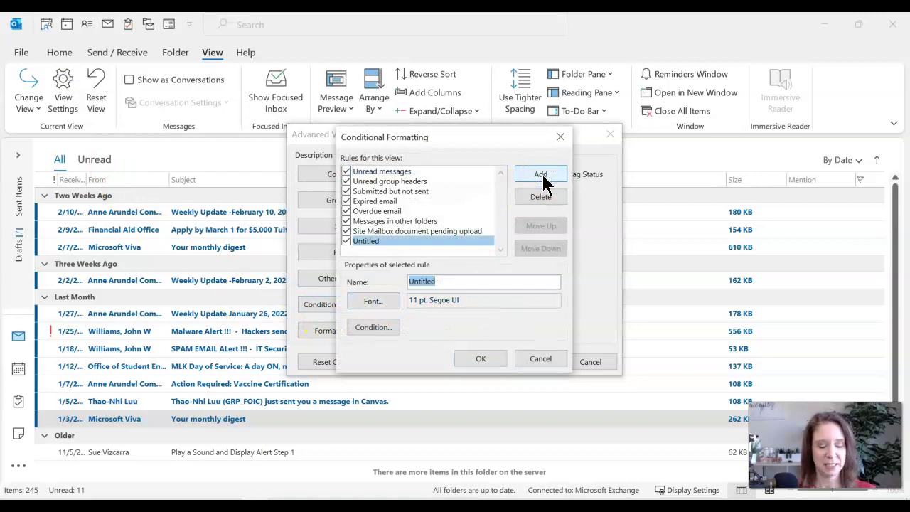
pyautogui.write('Attachment')
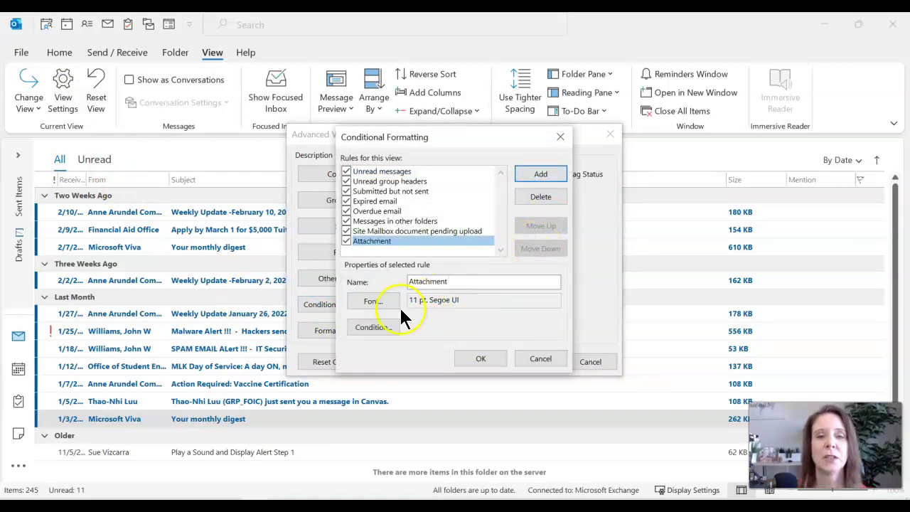
# - Give the Attachment rule a fuchsia 11 pt Segoe UI font
pyautogui.click(374, 301)
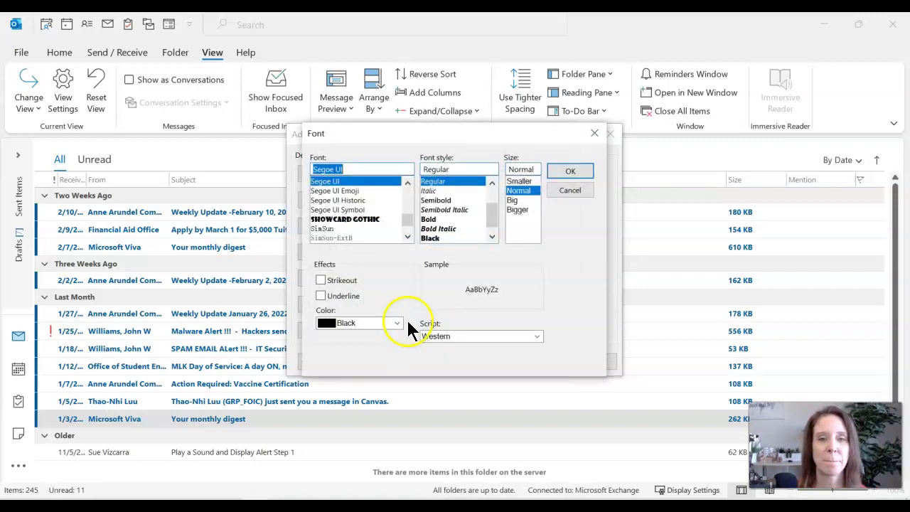
pyautogui.click(396, 324)
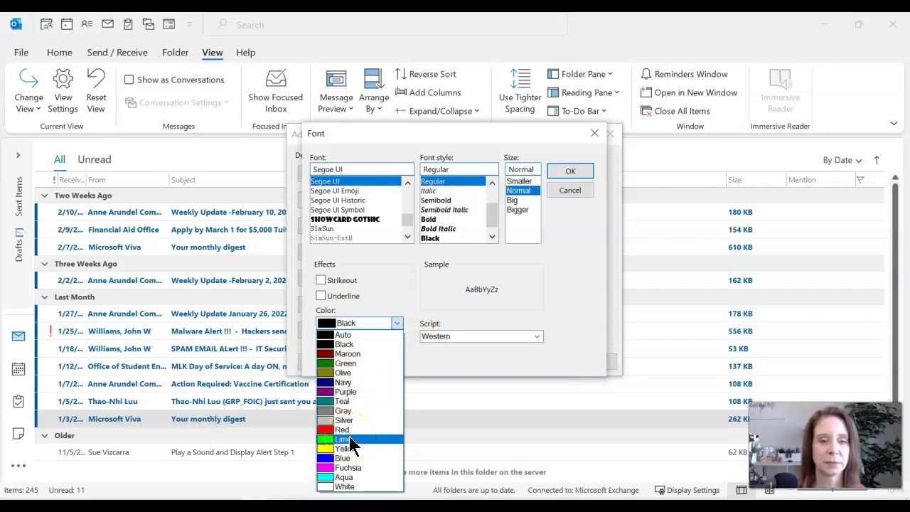
pyautogui.click(358, 467)
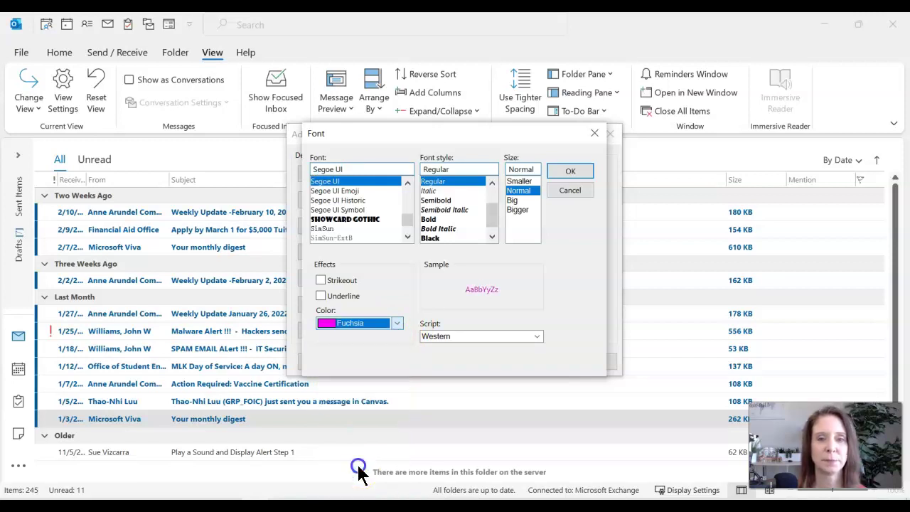
pyautogui.click(584, 172)
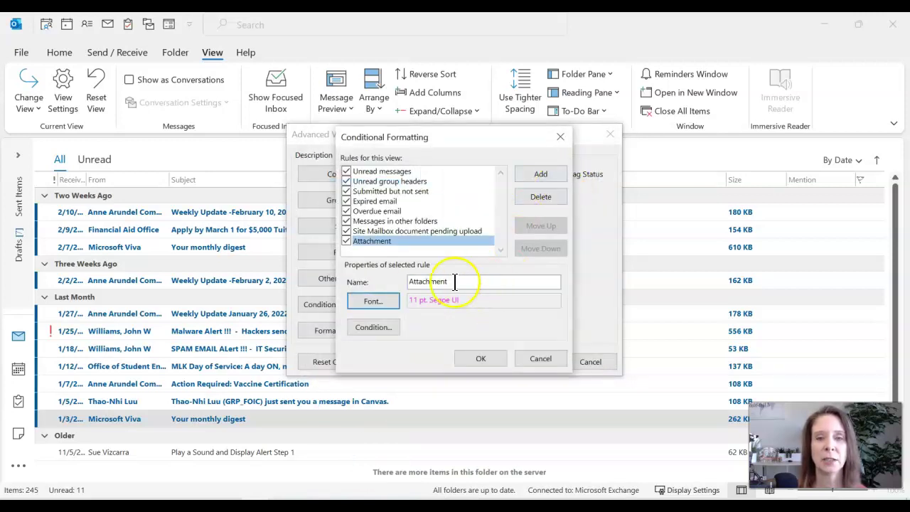
# - Make the Attachment rule match unread messages with one or more attachments and apply it
pyautogui.click(366, 327)
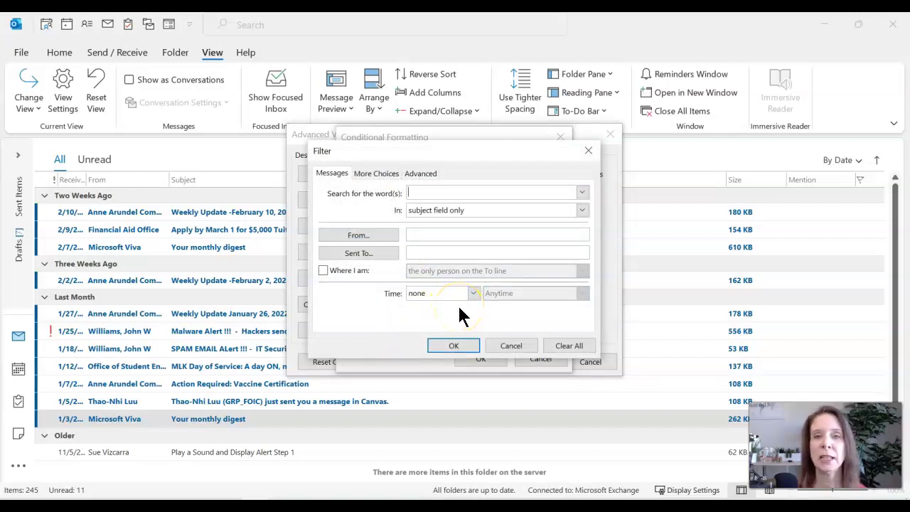
pyautogui.click(378, 174)
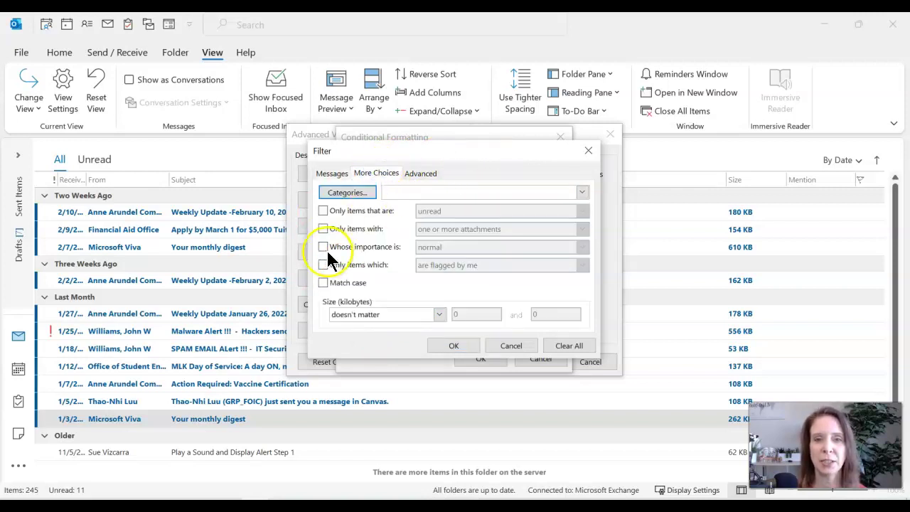
pyautogui.click(323, 231)
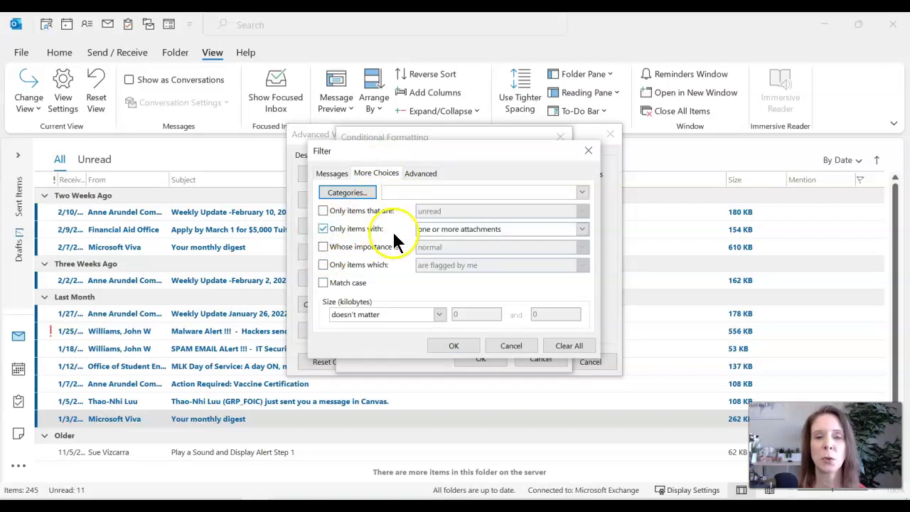
pyautogui.click(323, 211)
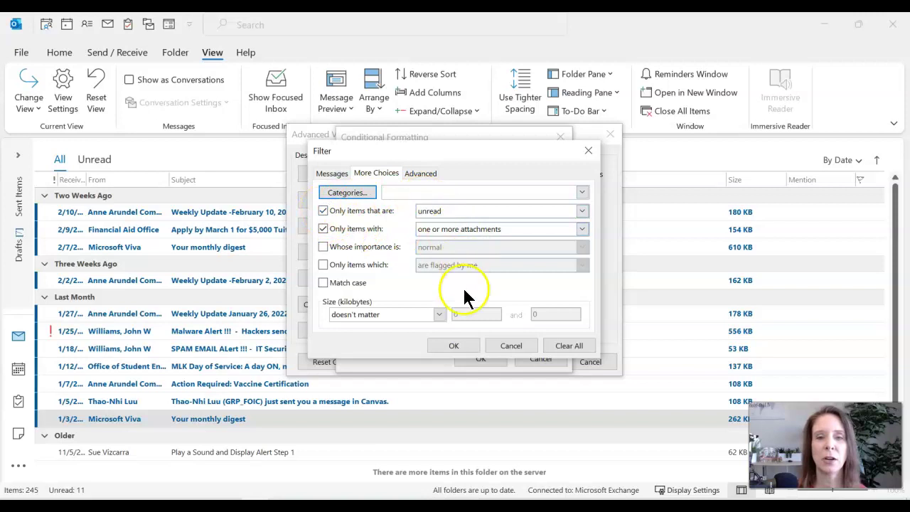
pyautogui.click(458, 346)
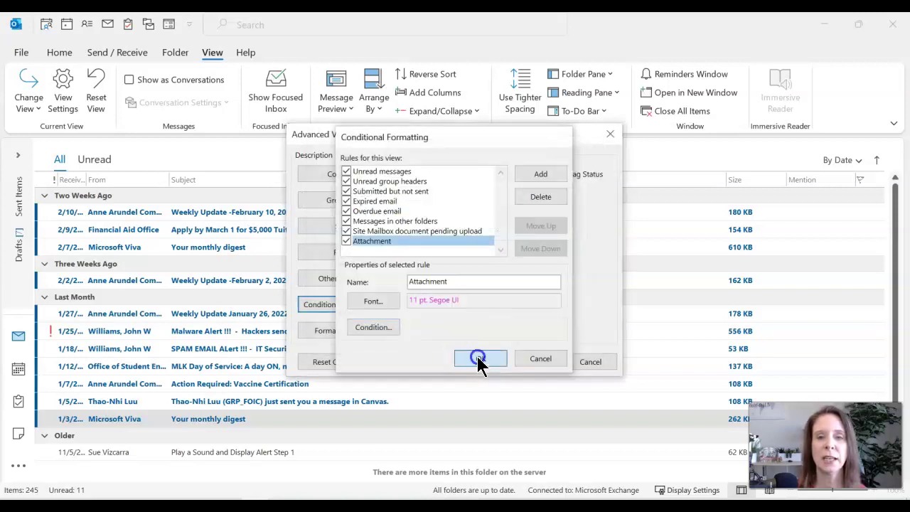
pyautogui.click(477, 359)
pyautogui.click(530, 363)
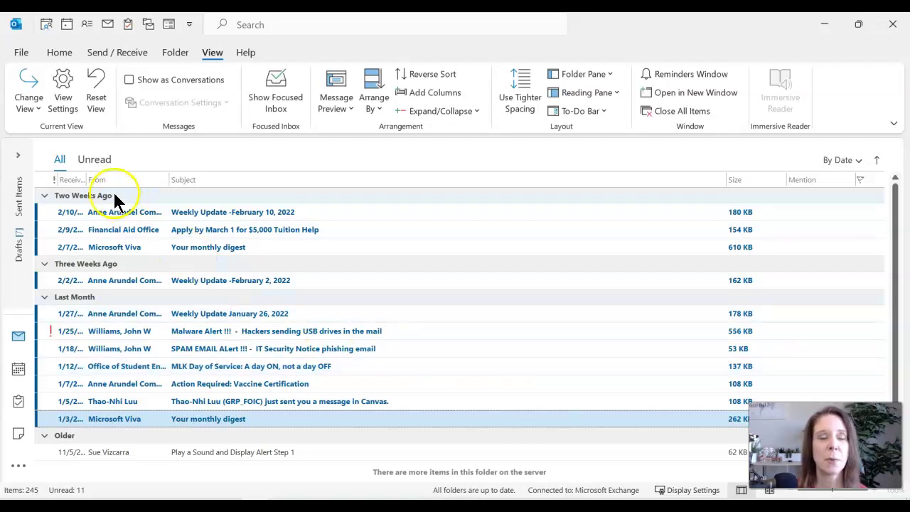
# - Add a new conditional formatting rule named Important
pyautogui.click(64, 91)
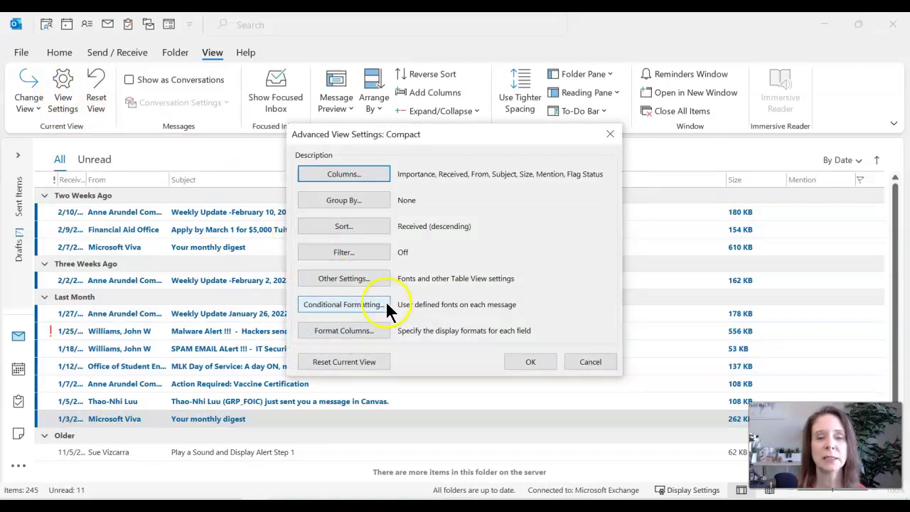
pyautogui.click(379, 306)
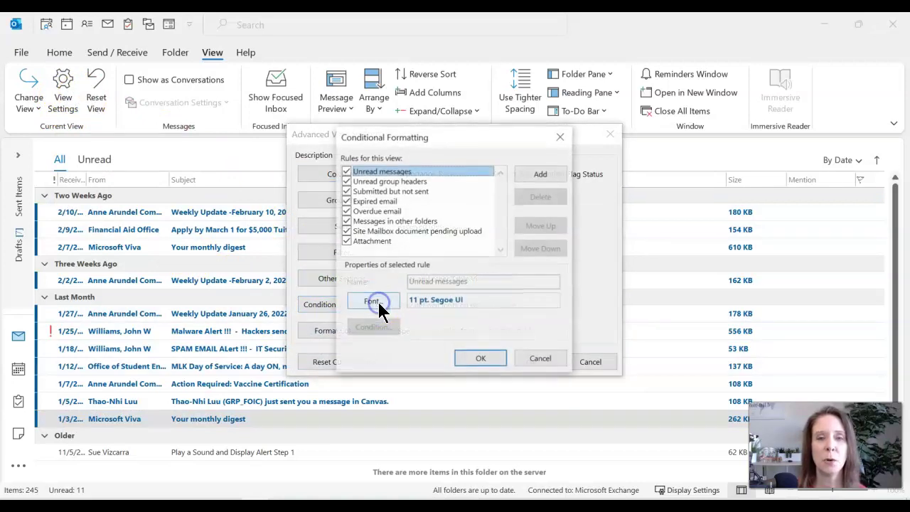
pyautogui.click(539, 172)
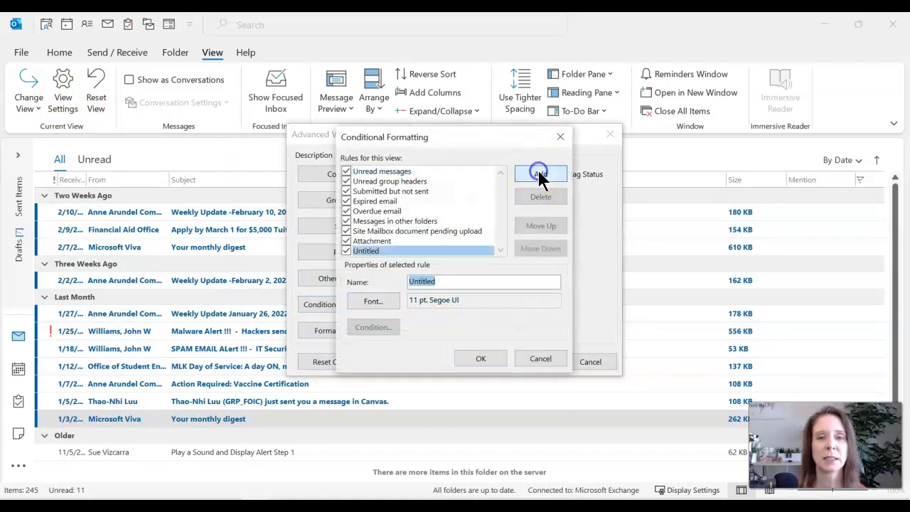
pyautogui.write('Important')
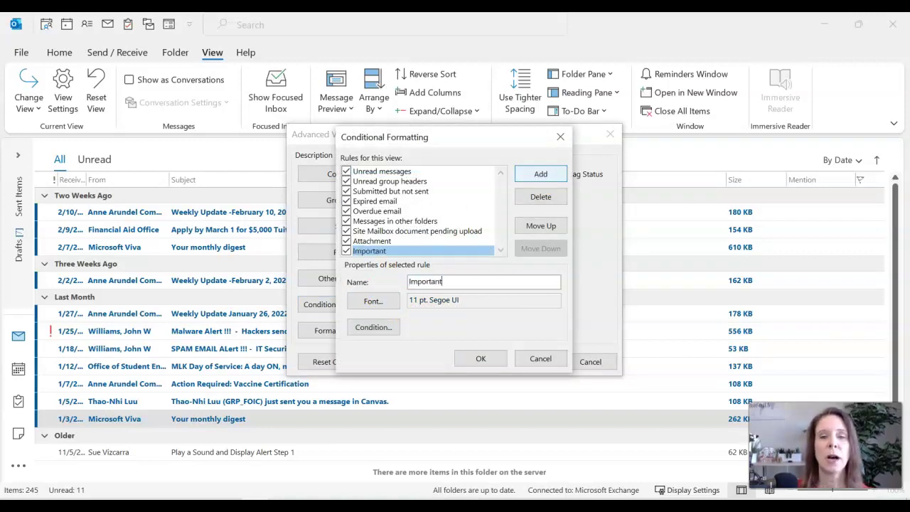
# - Give the Important rule a red 11 pt Segoe UI font
pyautogui.click(376, 302)
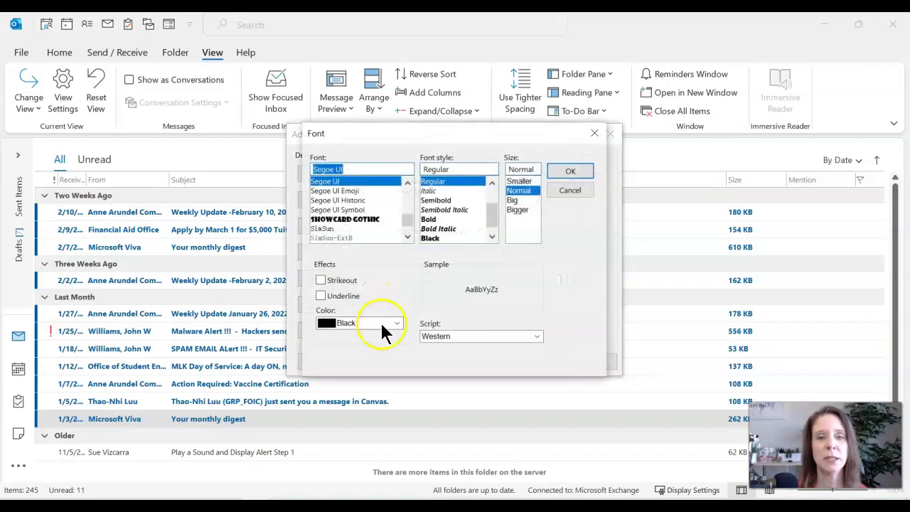
pyautogui.click(396, 324)
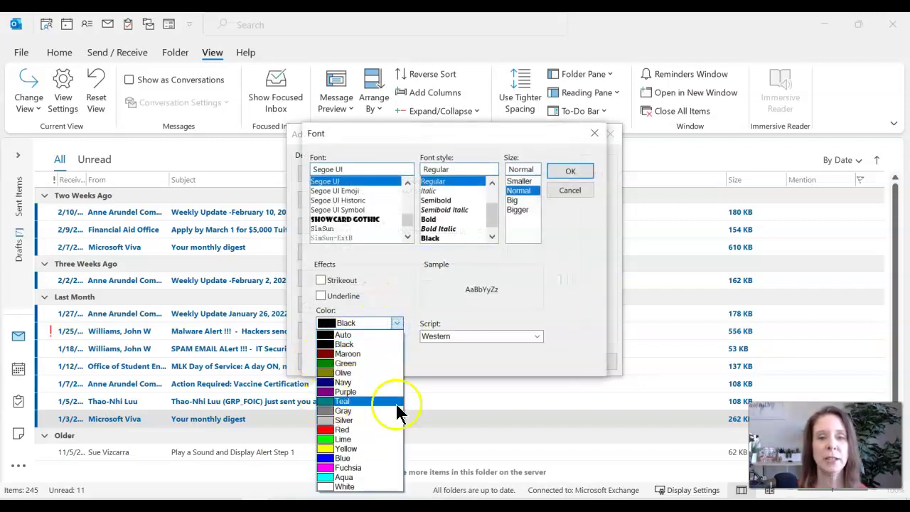
pyautogui.click(371, 430)
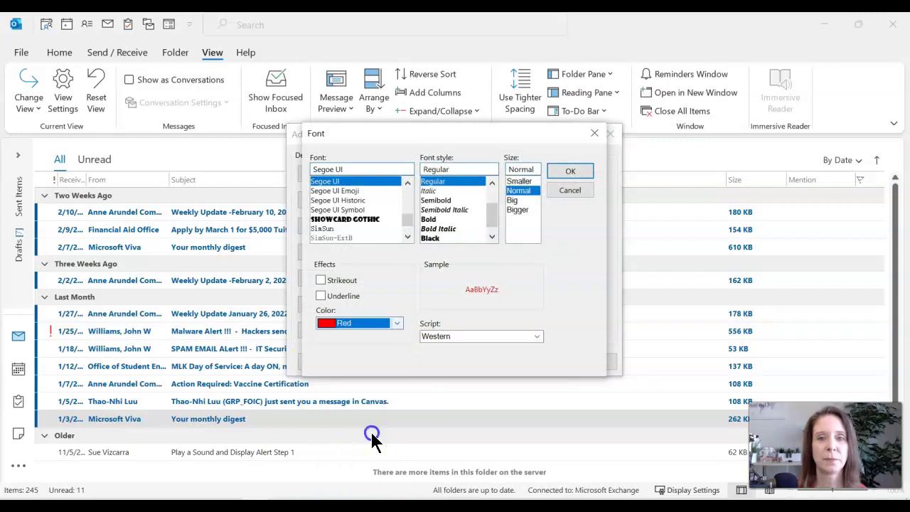
pyautogui.click(578, 174)
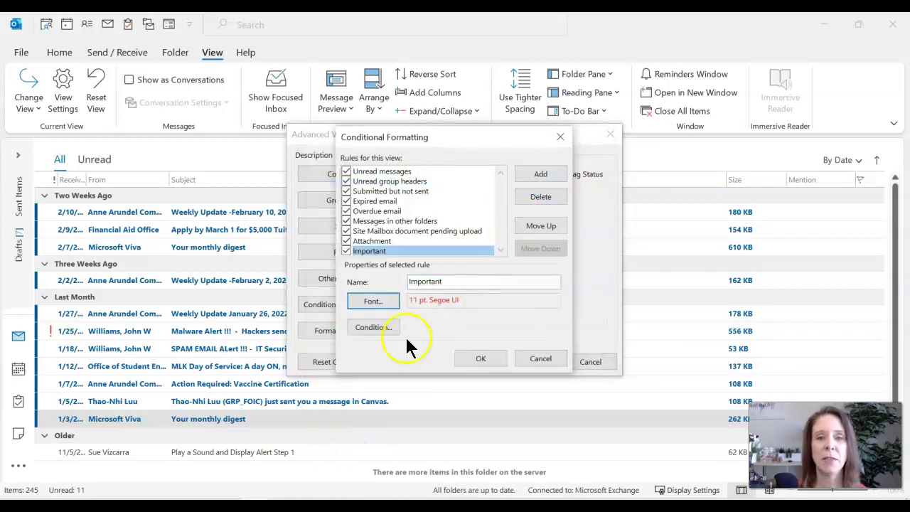
# - Filter the Important rule to unread messages whose importance is high
pyautogui.click(377, 329)
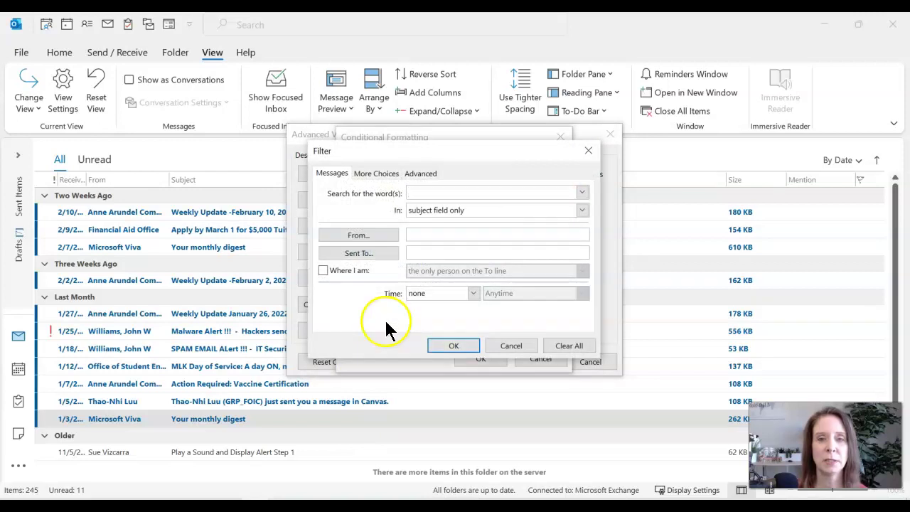
pyautogui.click(376, 175)
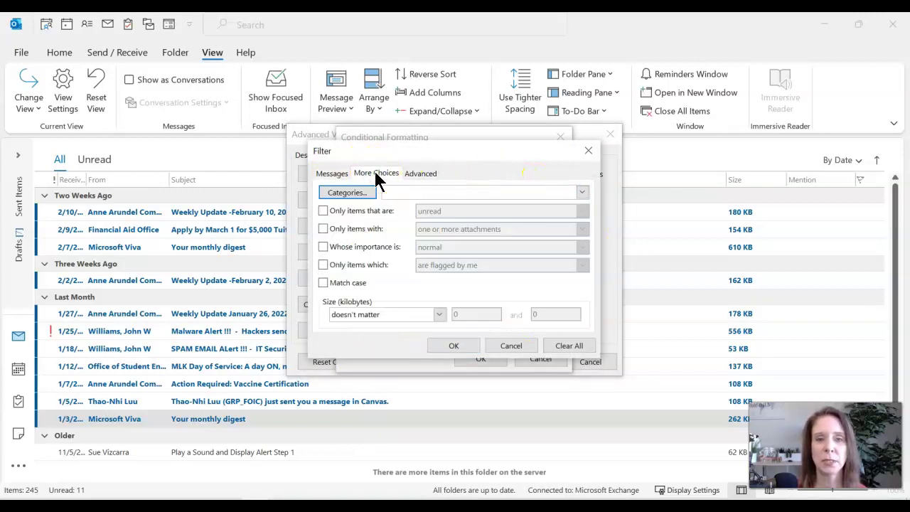
pyautogui.click(323, 211)
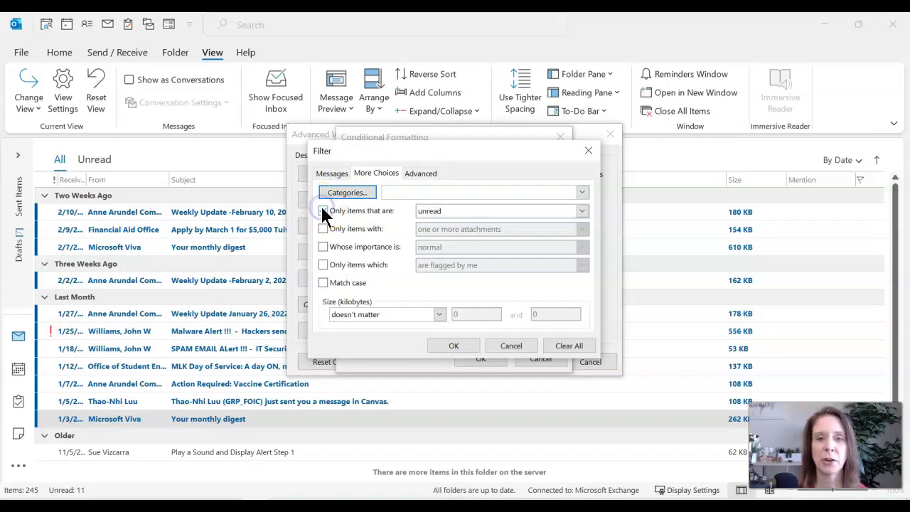
pyautogui.click(323, 246)
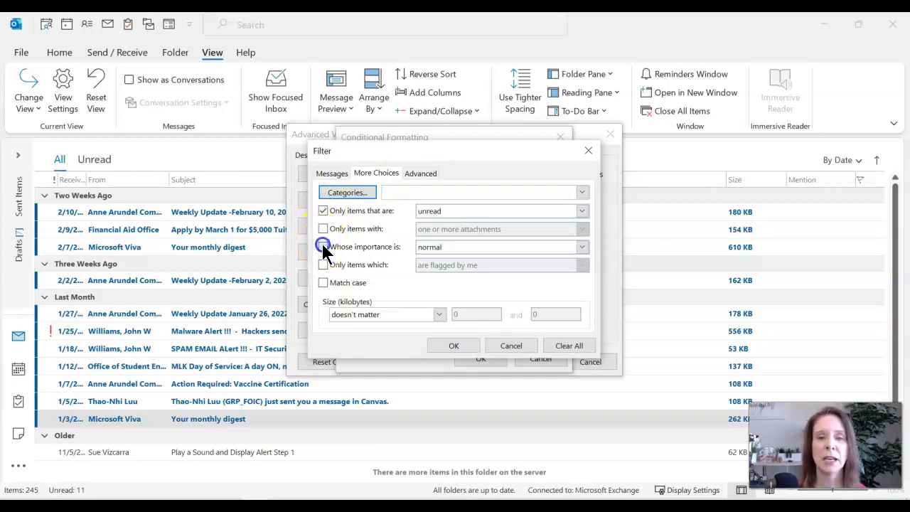
pyautogui.click(435, 248)
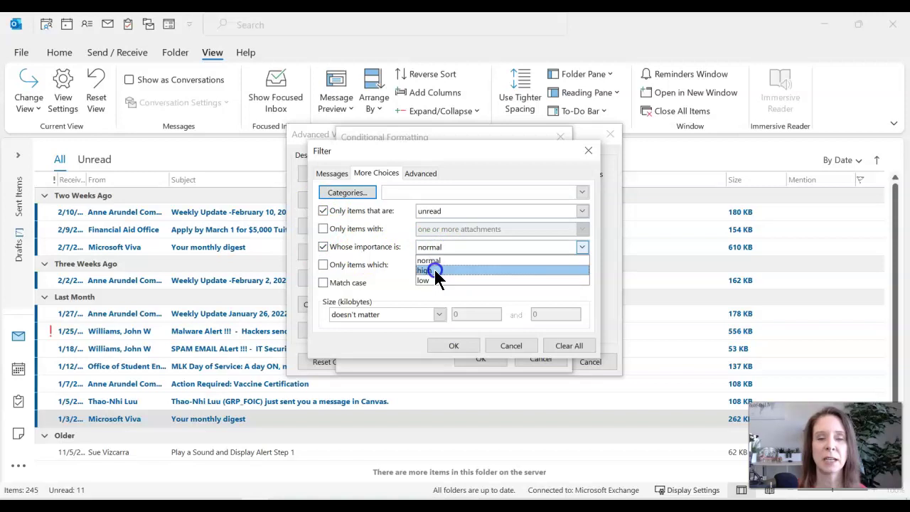
pyautogui.click(434, 271)
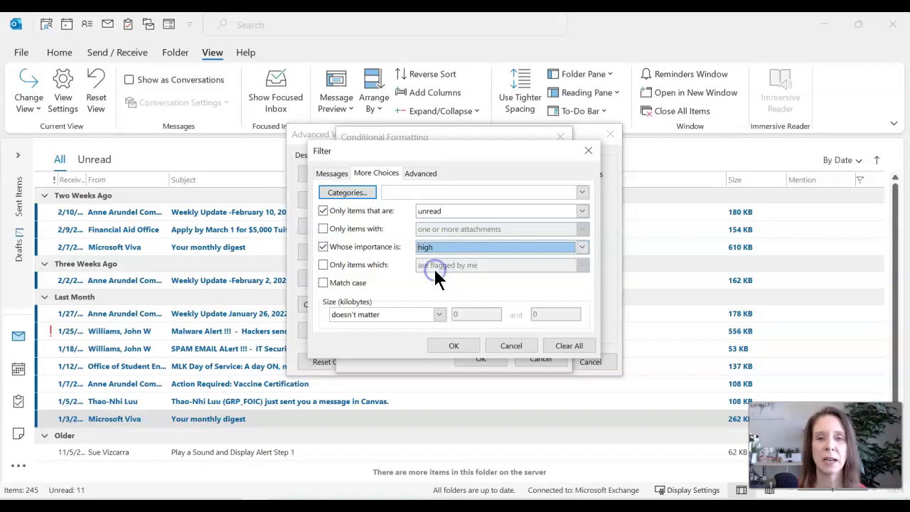
# - Confirm the Important rule so the high-importance Malware Alert message shows red in the inbox
pyautogui.click(452, 349)
pyautogui.click(484, 359)
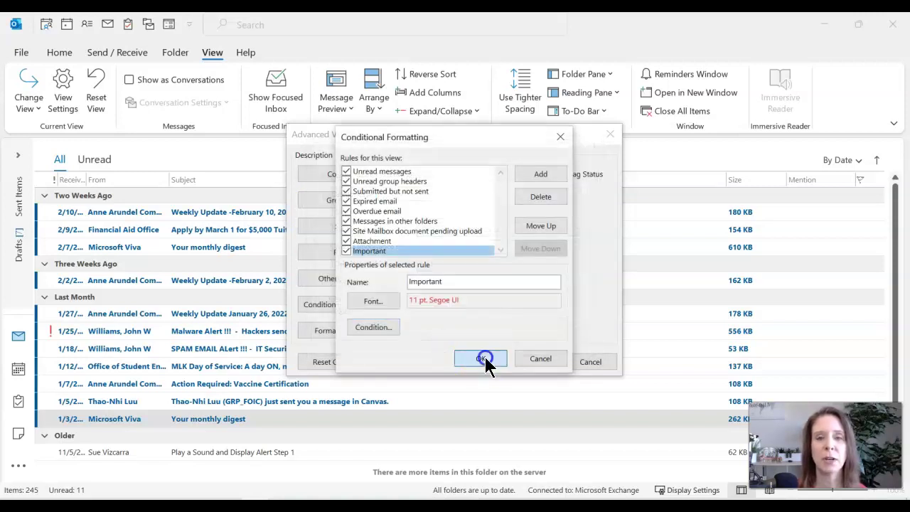
pyautogui.click(528, 363)
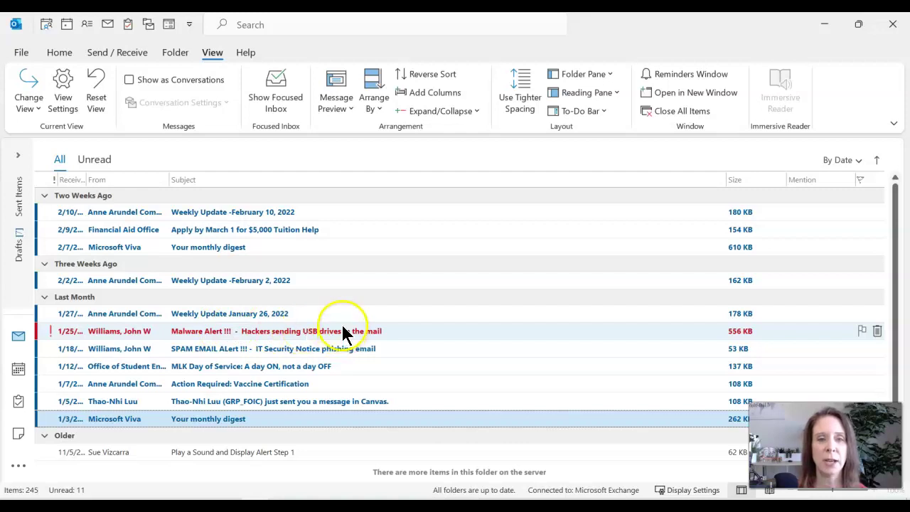
pyautogui.click(63, 86)
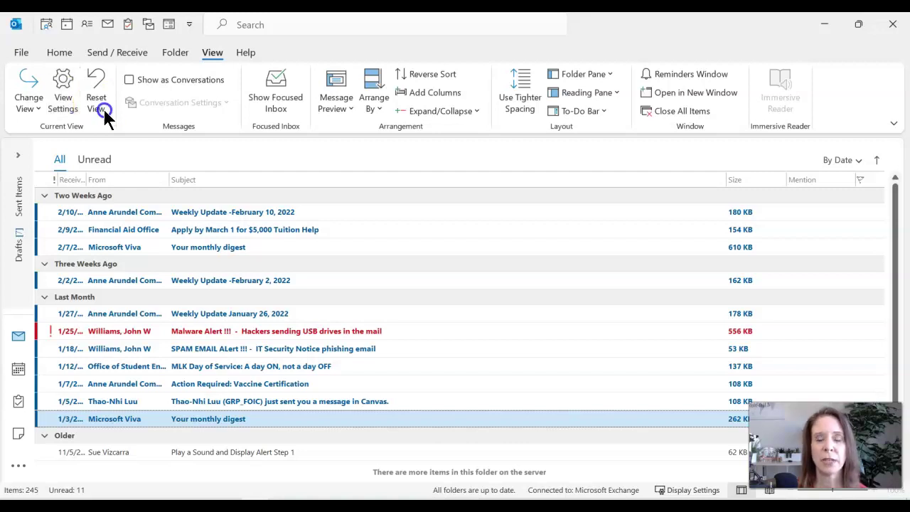
pyautogui.scroll(-2, 490, 387)
pyautogui.scroll(2, 483, 390)
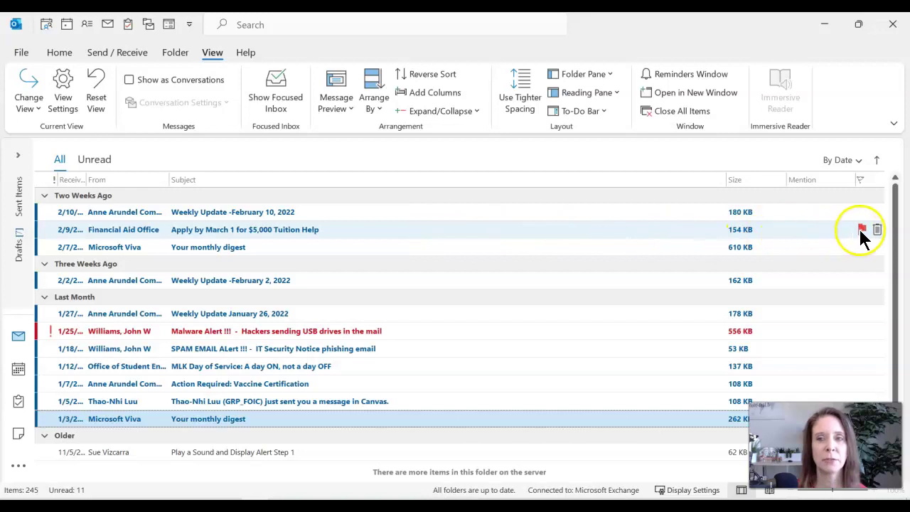
# - Flag the 'Apply by March 1' tuition message and add a formatting rule named Flag
pyautogui.click(862, 229)
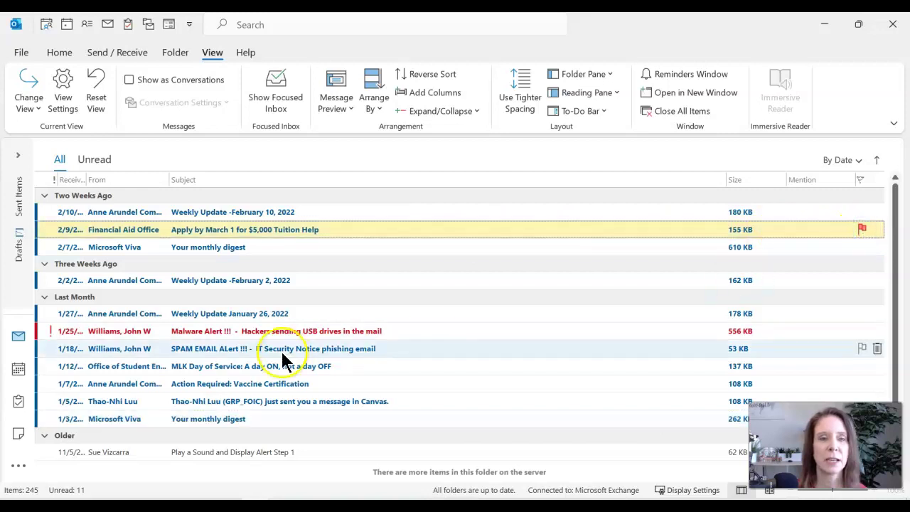
pyautogui.click(71, 99)
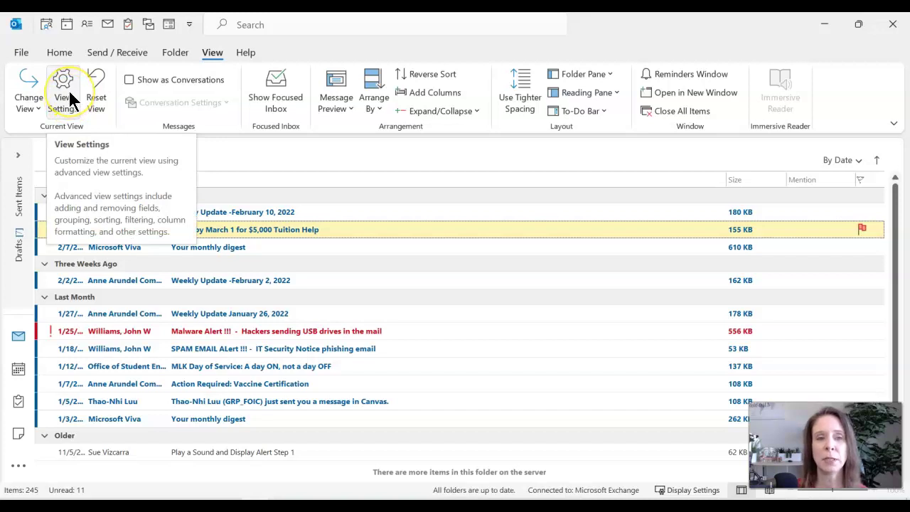
pyautogui.click(64, 98)
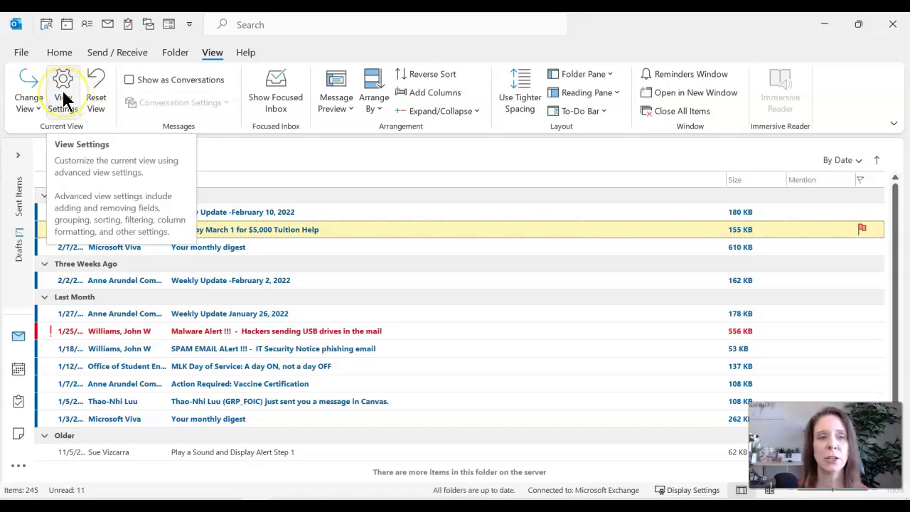
pyautogui.click(63, 100)
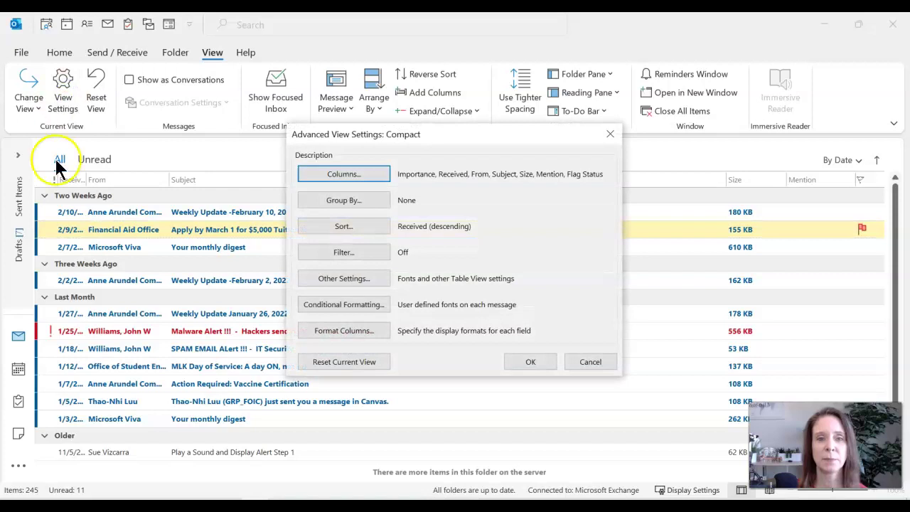
pyautogui.click(363, 306)
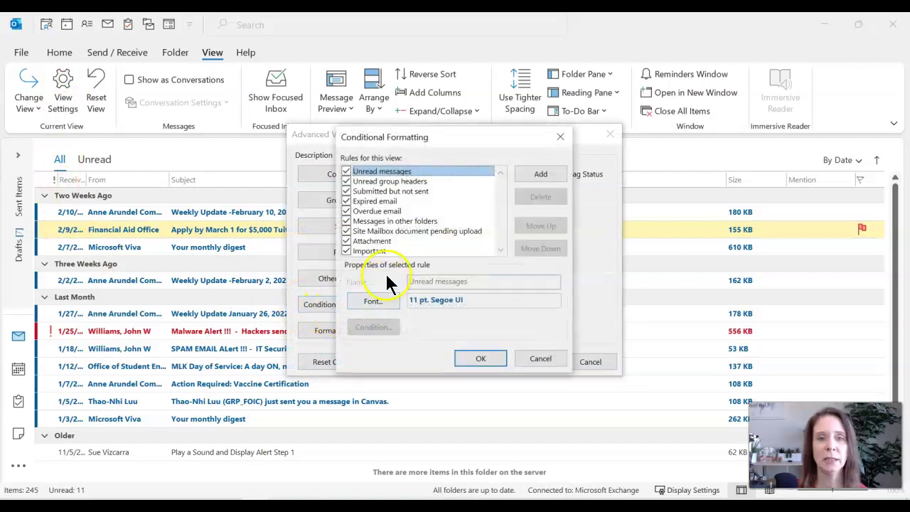
pyautogui.click(542, 174)
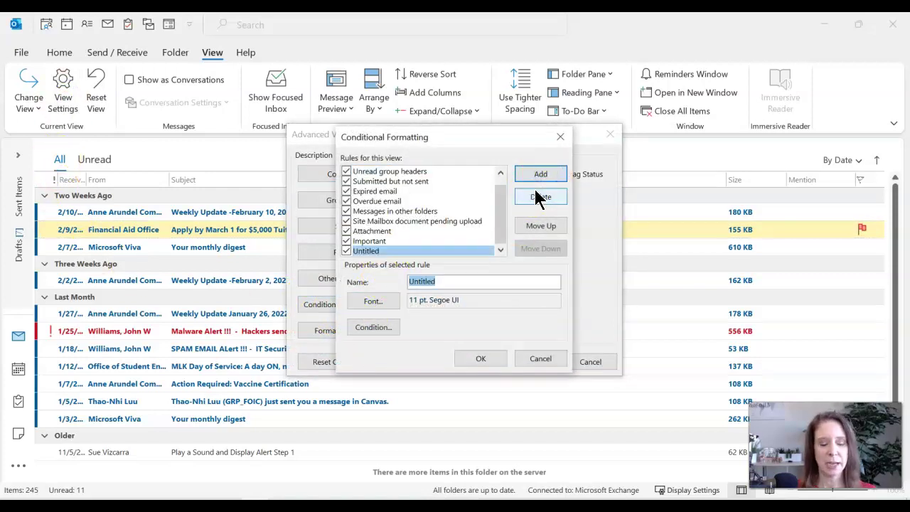
pyautogui.write('Flag')
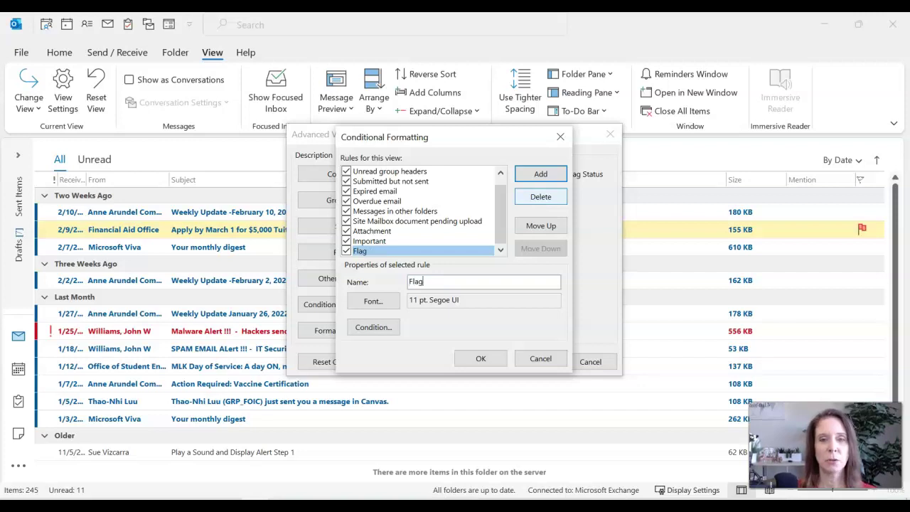
# - Set the Flag rule's font colour to Aqua
pyautogui.click(373, 301)
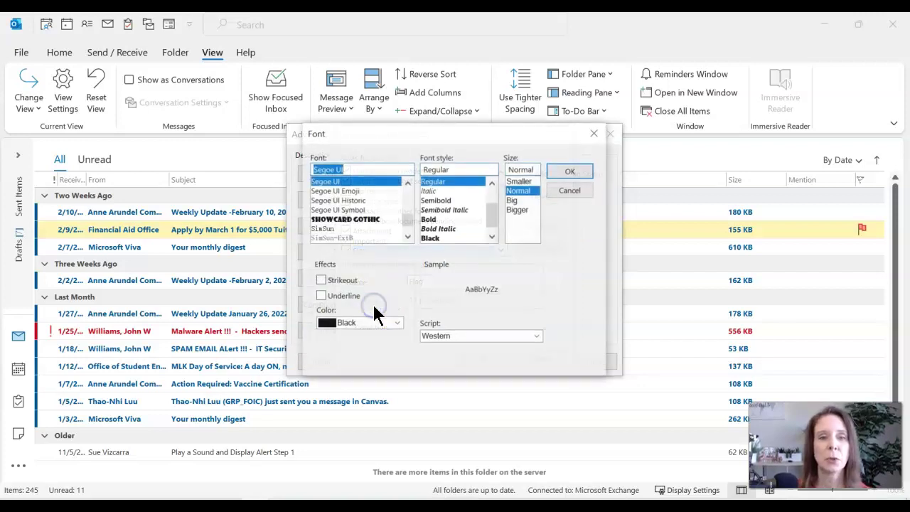
pyautogui.click(396, 325)
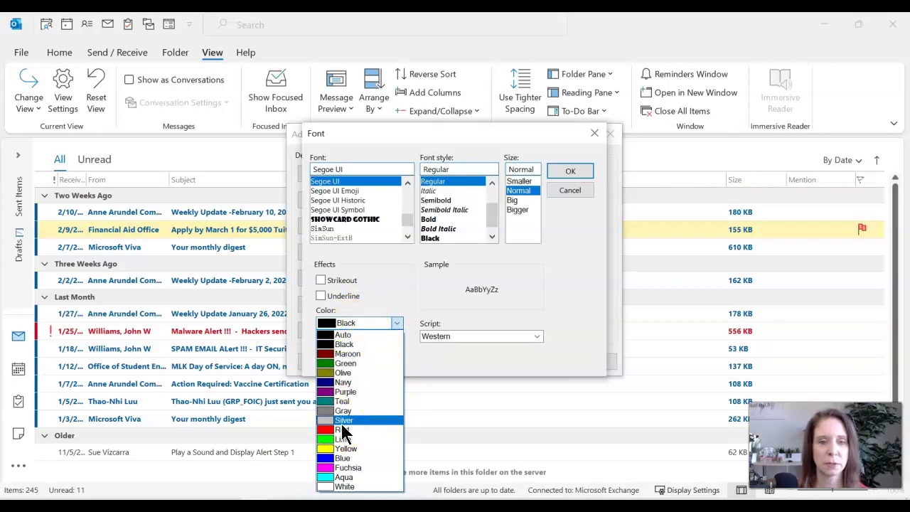
pyautogui.click(347, 477)
pyautogui.click(574, 172)
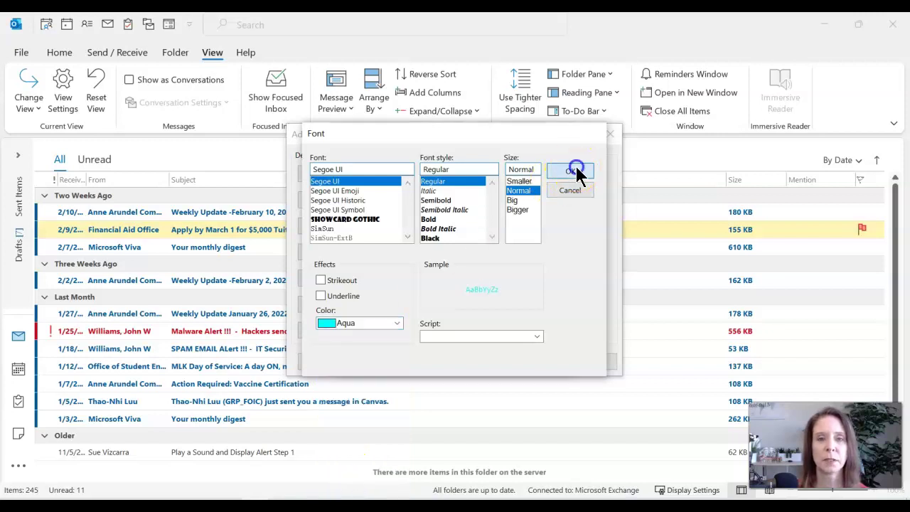
# - Limit the Flag rule to items flagged by me and apply it to the inbox
pyautogui.click(437, 284)
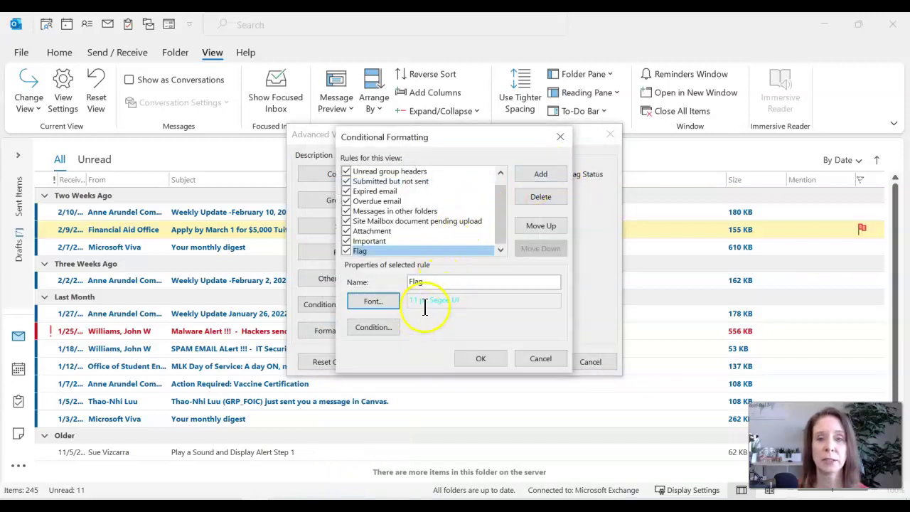
pyautogui.click(377, 327)
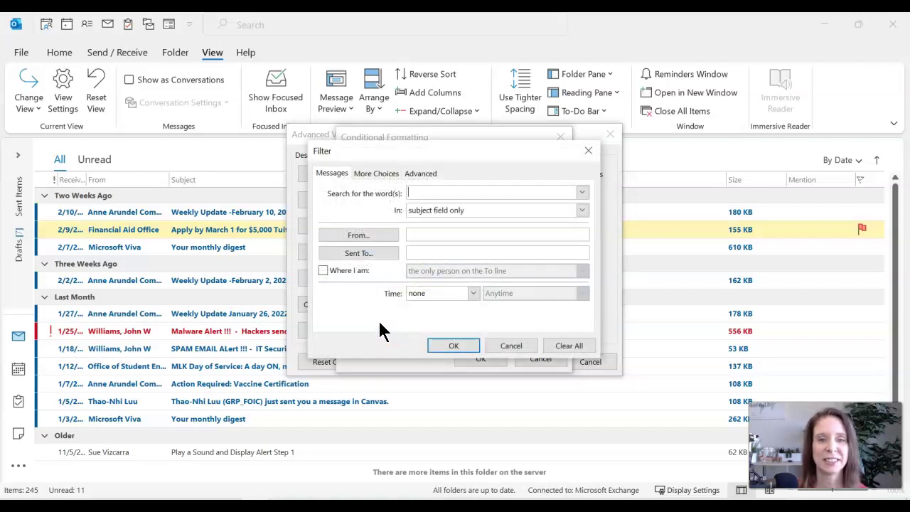
pyautogui.click(366, 174)
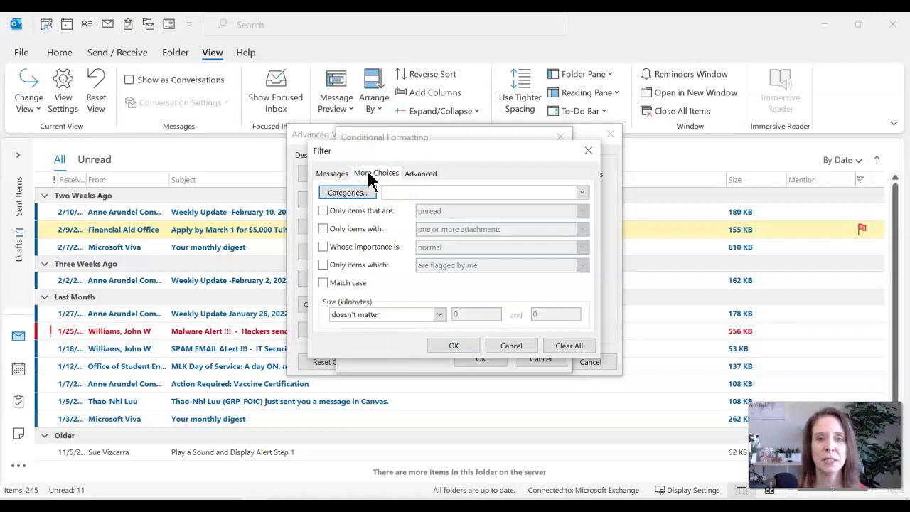
pyautogui.click(332, 263)
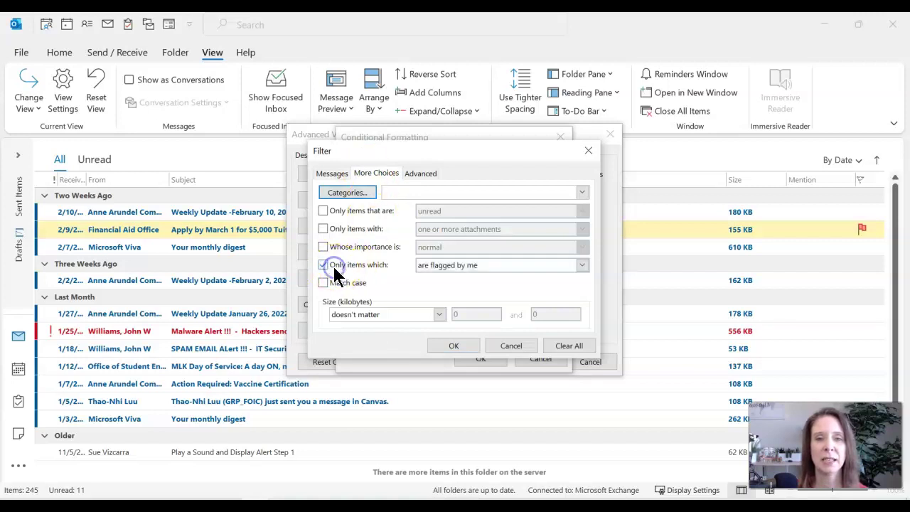
pyautogui.click(455, 345)
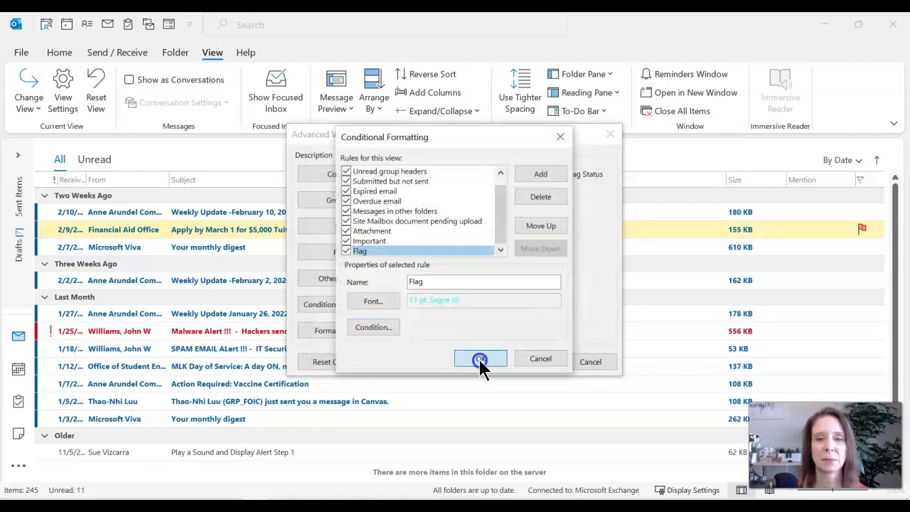
pyautogui.click(479, 359)
pyautogui.click(531, 362)
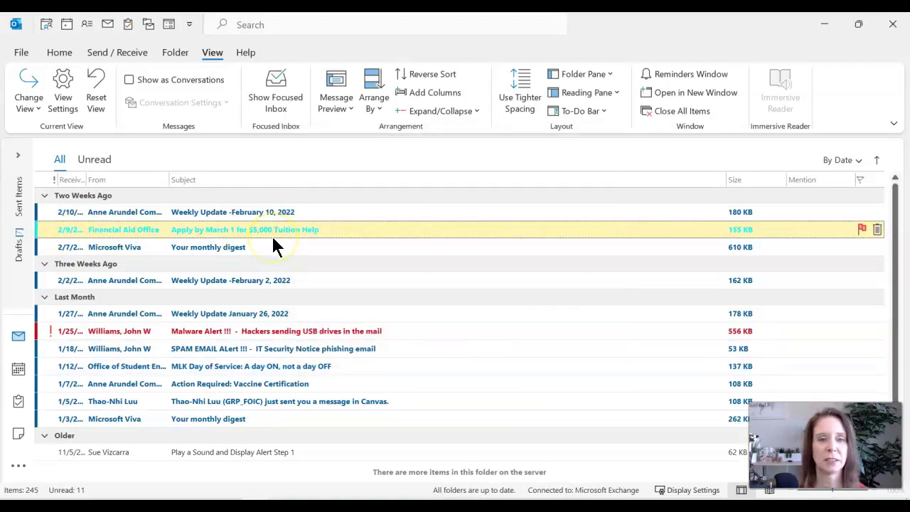
# - Delete the Attachment, Important and Flag conditional formatting rules and return to the inbox
pyautogui.click(64, 88)
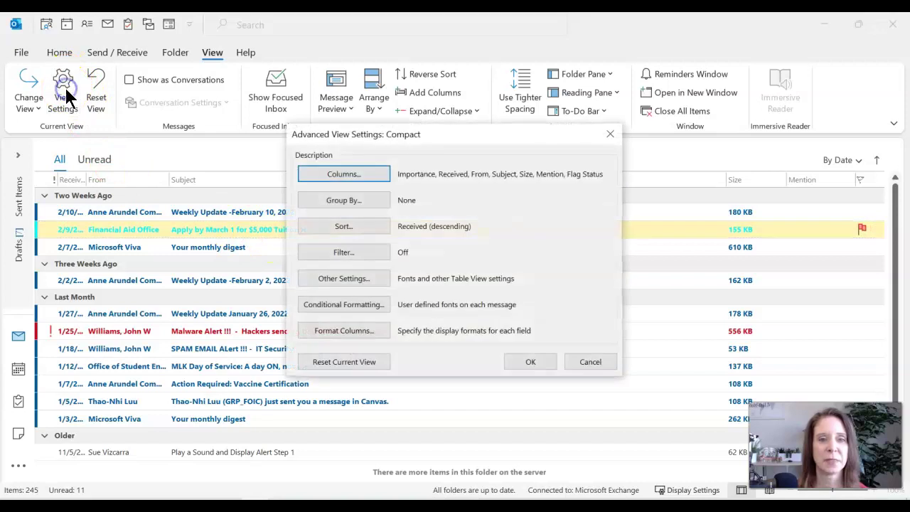
pyautogui.click(349, 307)
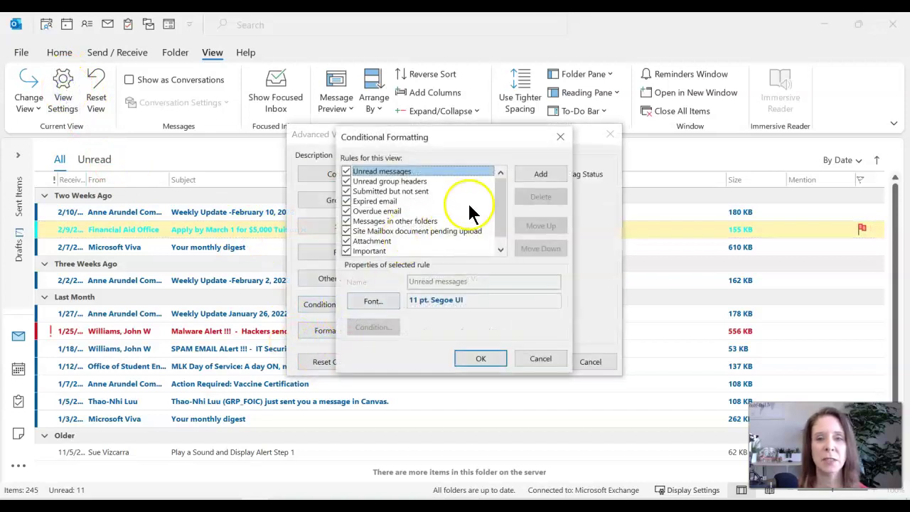
pyautogui.moveTo(504, 199); pyautogui.dragTo(501, 226)
pyautogui.click(375, 233)
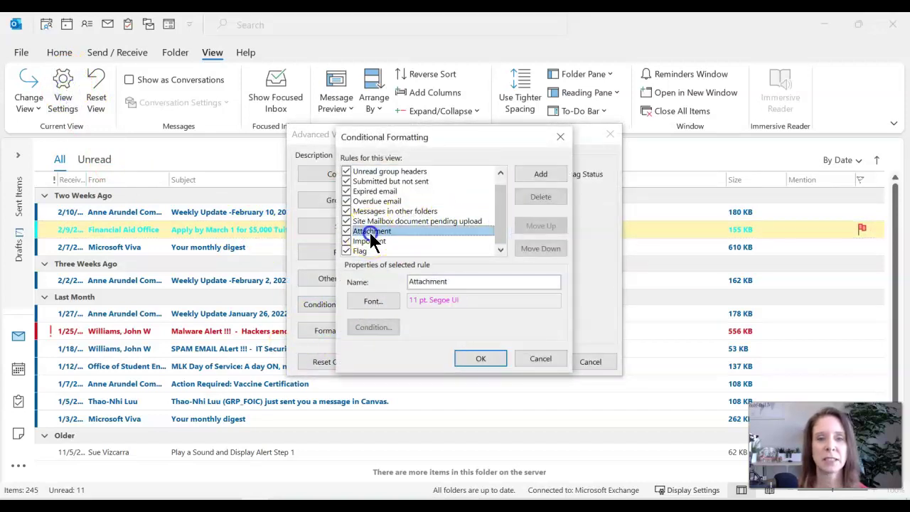
pyautogui.click(541, 196)
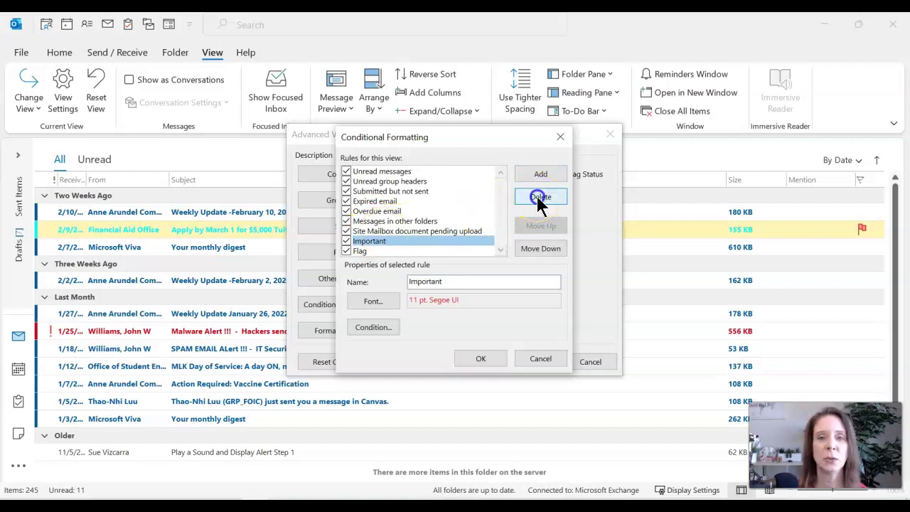
pyautogui.click(541, 197)
pyautogui.click(536, 192)
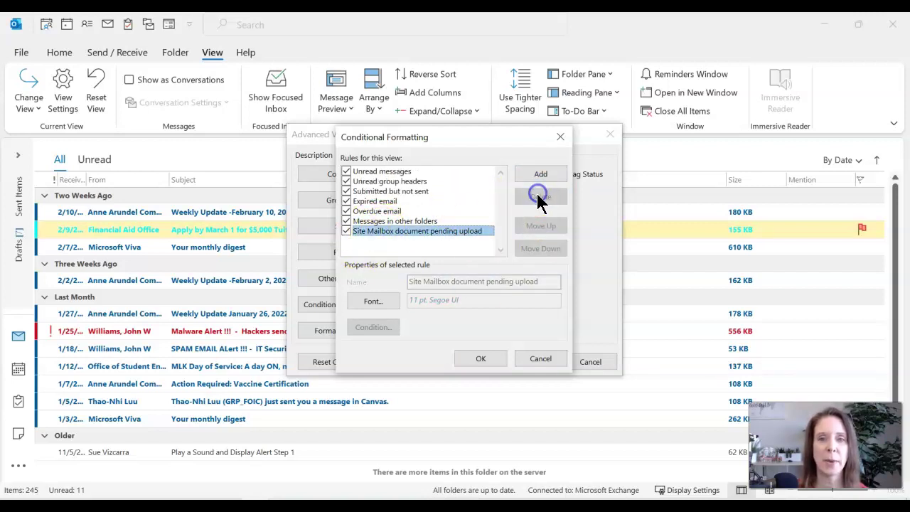
pyautogui.click(479, 362)
pyautogui.click(530, 363)
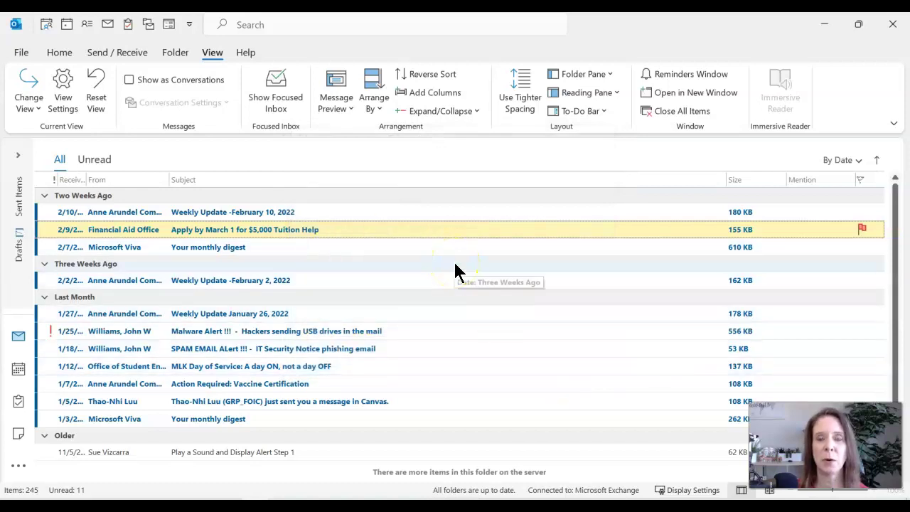
# - Mark the flag on the 'Apply by March 1' Financial Aid Office message complete
pyautogui.click(596, 236)
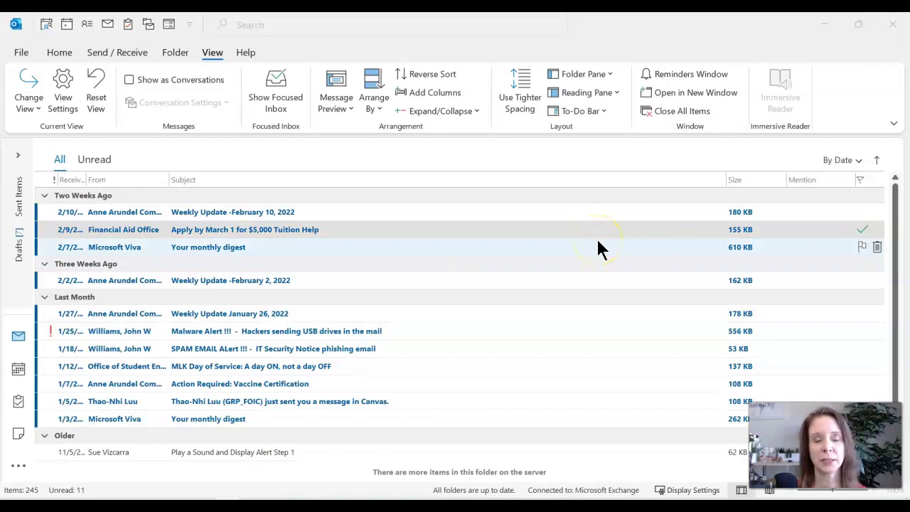
pyautogui.click(227, 229)
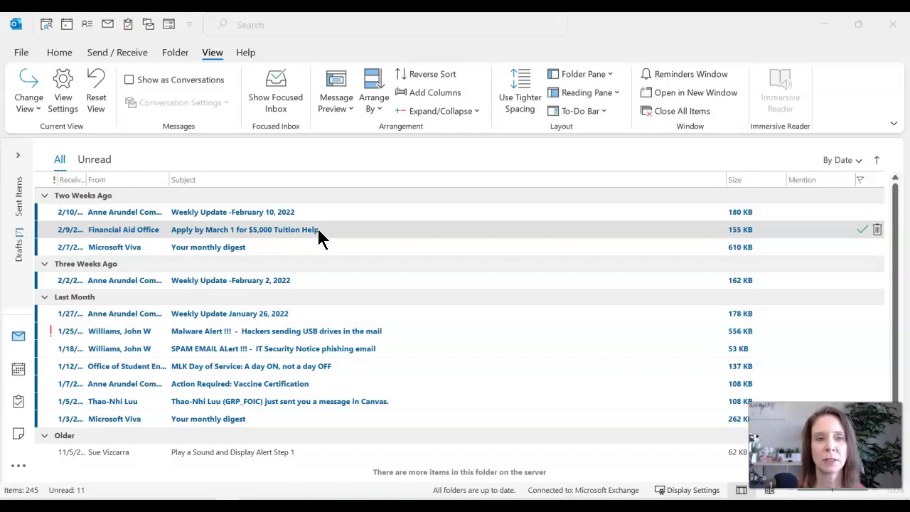
# - Set the message list row font to 12 pt Segoe UI in the view's Other Settings
pyautogui.click(67, 102)
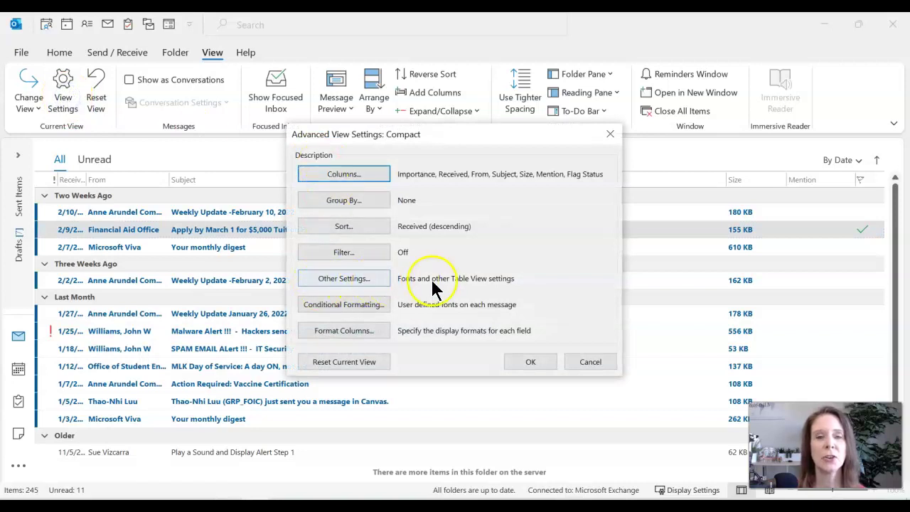
pyautogui.click(376, 278)
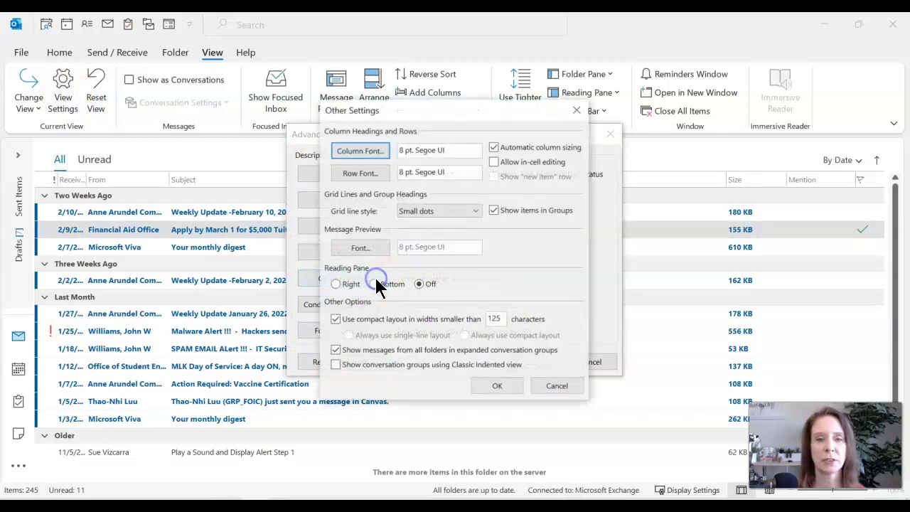
pyautogui.click(383, 255)
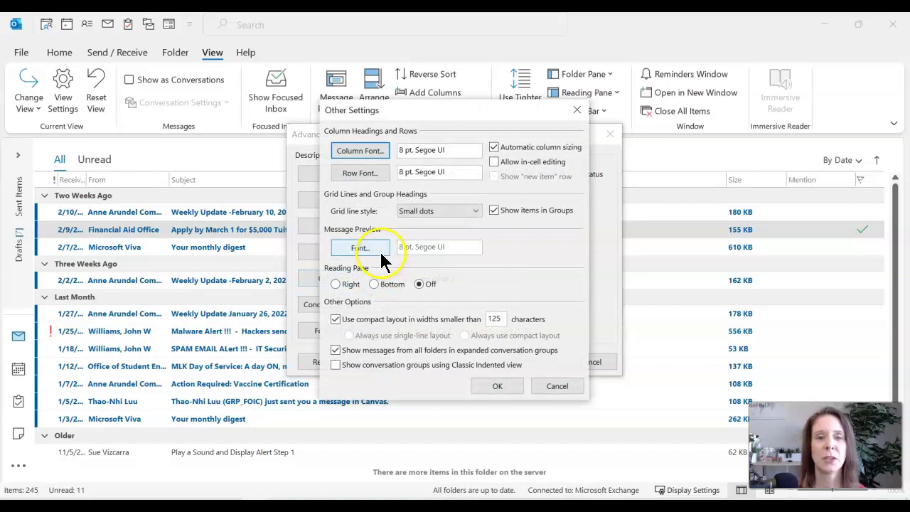
pyautogui.click(370, 175)
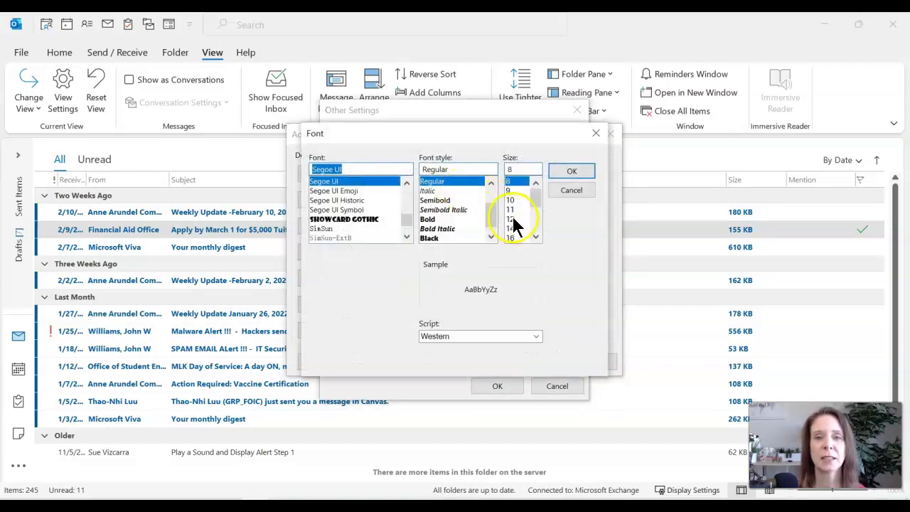
pyautogui.click(512, 219)
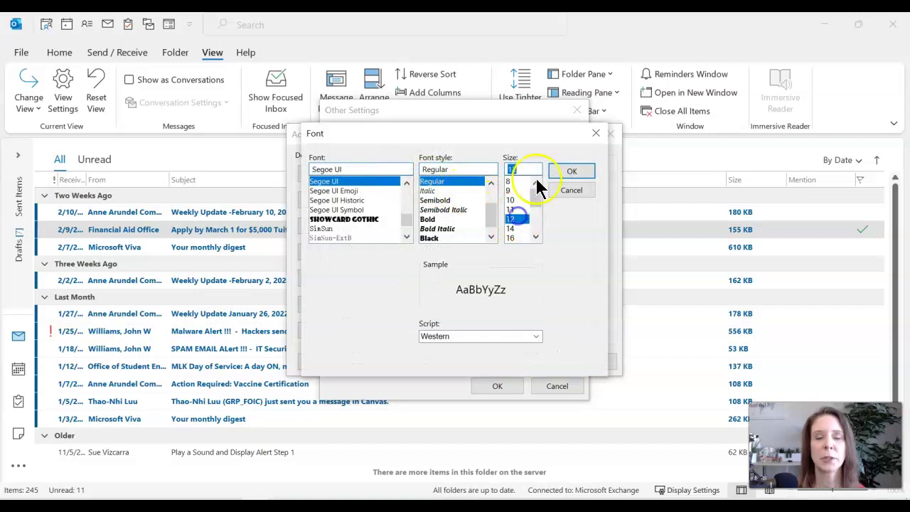
pyautogui.click(576, 172)
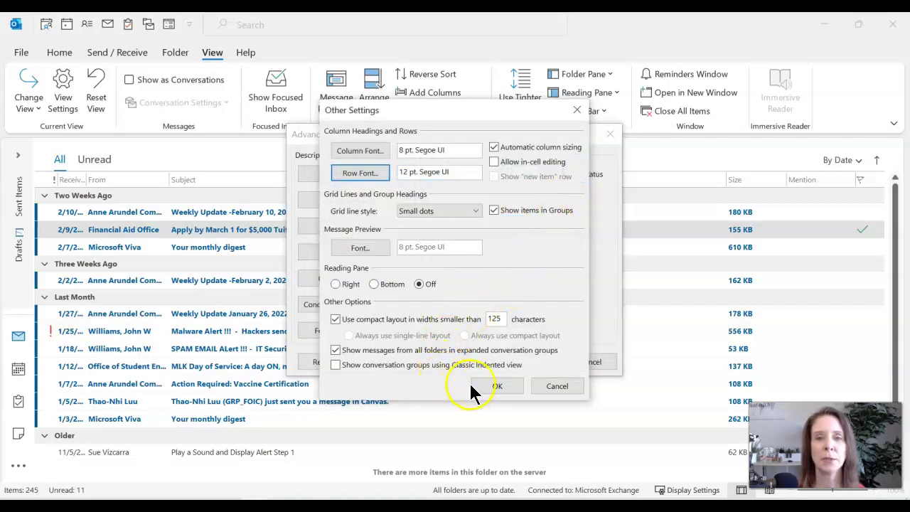
pyautogui.click(501, 384)
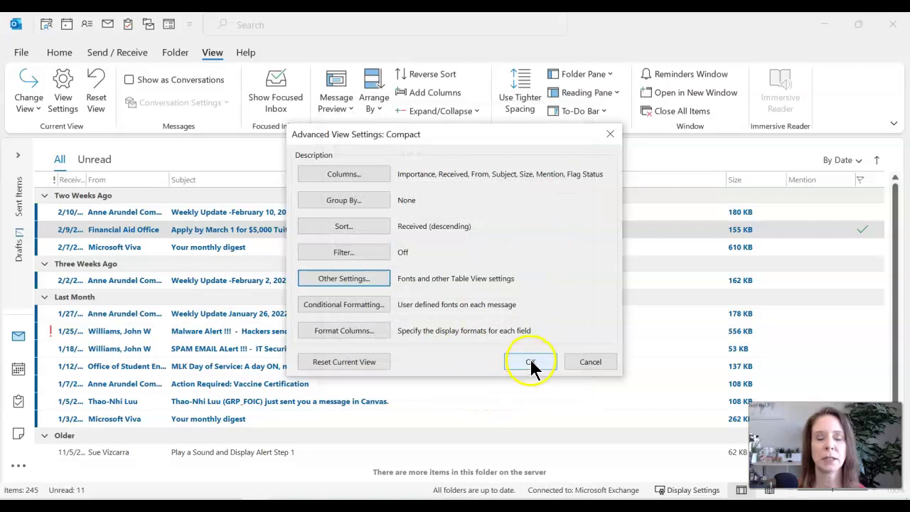
pyautogui.click(531, 362)
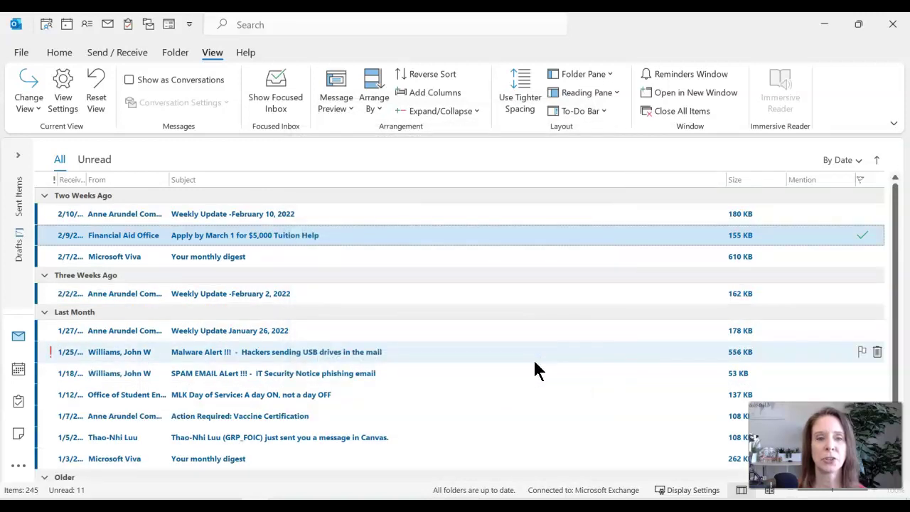